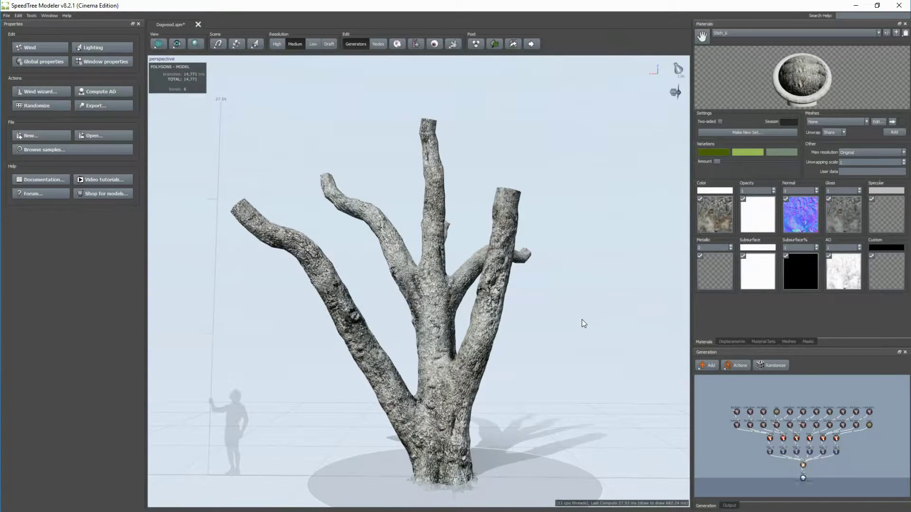
Step: Examine the trunk mesh and the stitched branch extensions around the tree, checking two of the stitch joints
drag(581, 320, 496, 340)
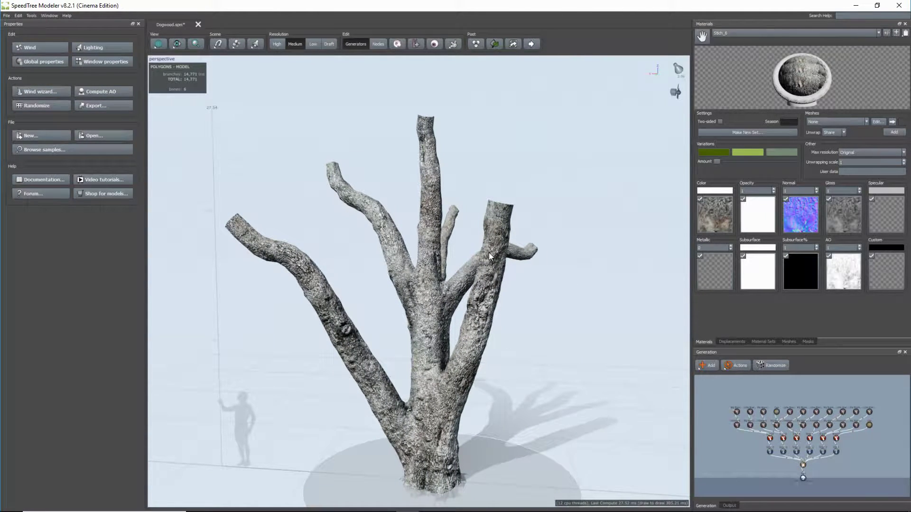
click(430, 223)
scroll(440, 243, up, 4)
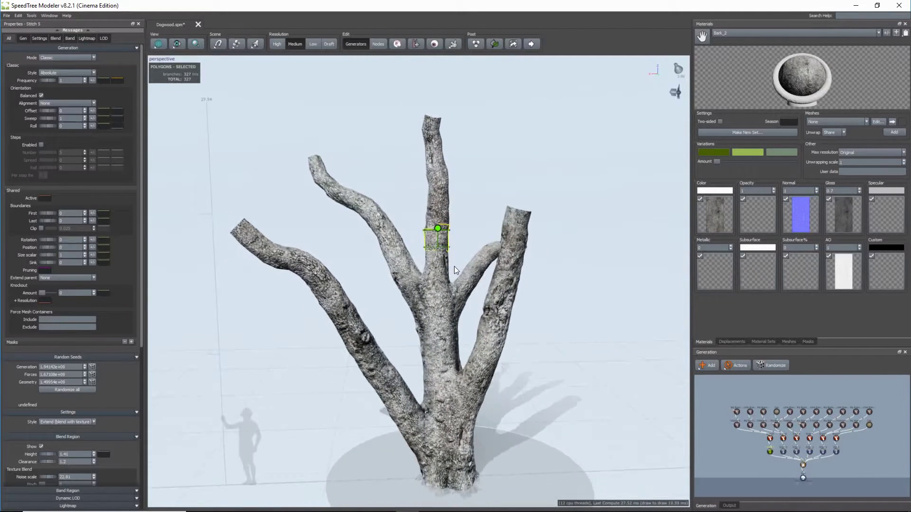
click(311, 310)
drag(311, 310, 366, 342)
scroll(419, 346, down, 4)
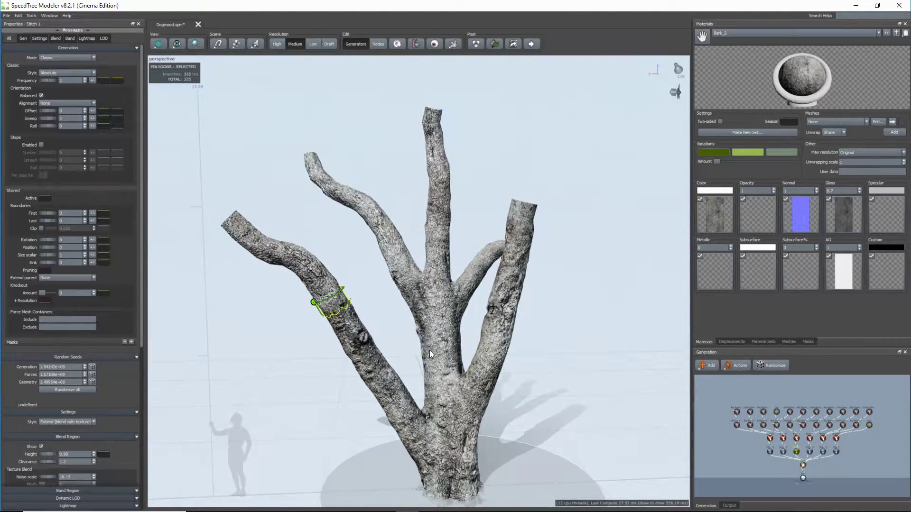
drag(429, 350, 448, 343)
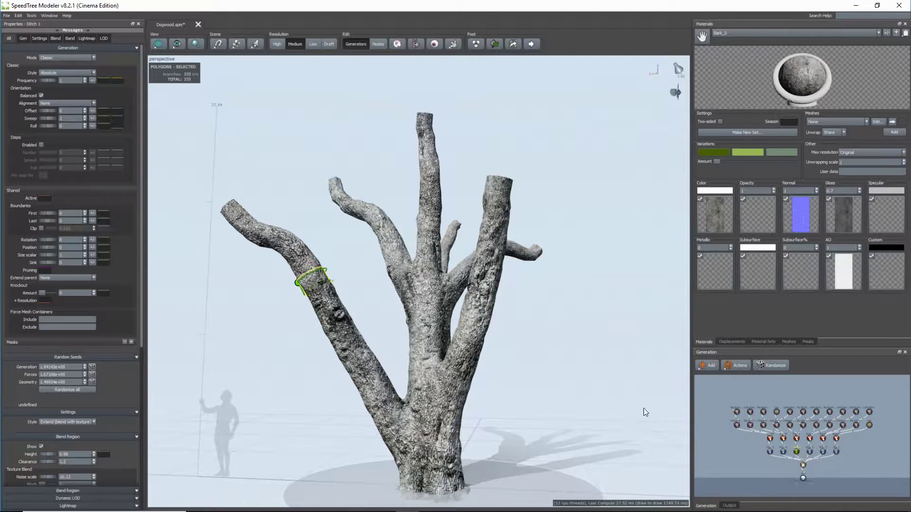
click(565, 396)
drag(566, 396, 570, 396)
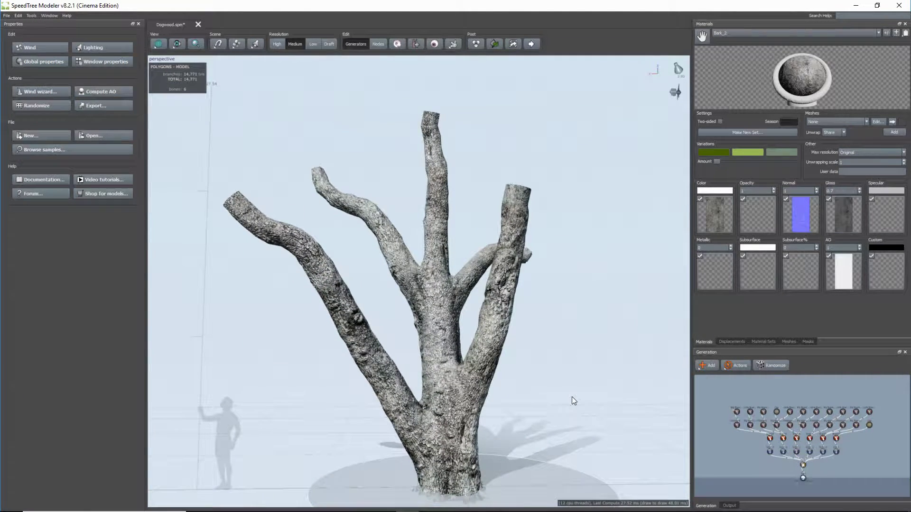
Step: Add the Click Placed Branches photogrammetry geometry to the trunk's Mesh generator
right_click(804, 469)
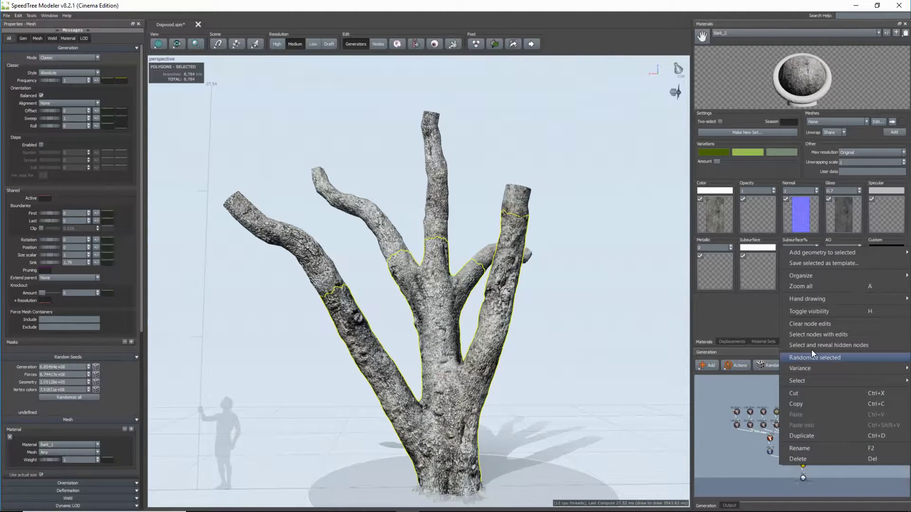
mouse_move(809, 254)
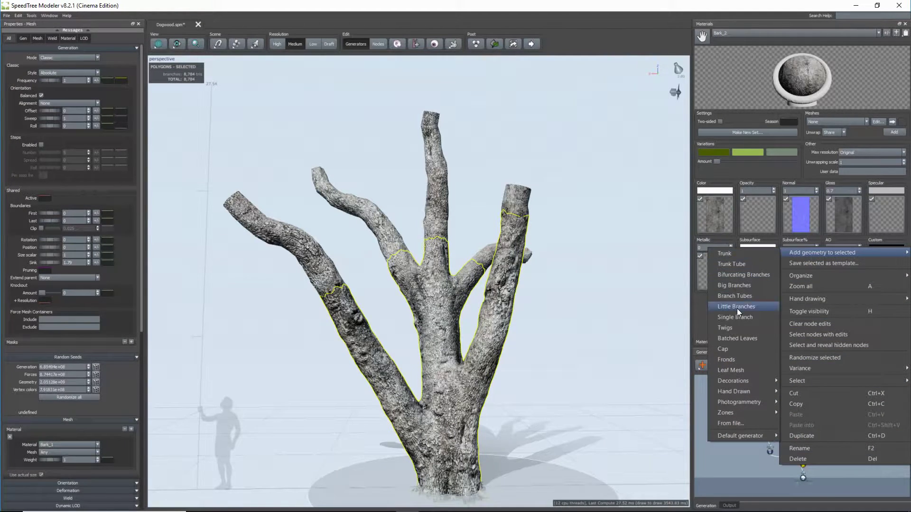
mouse_move(754, 401)
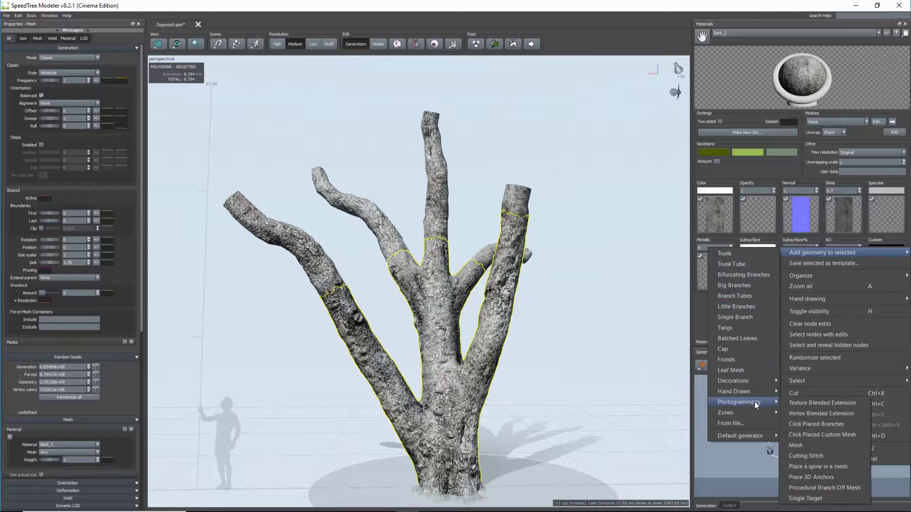
click(850, 424)
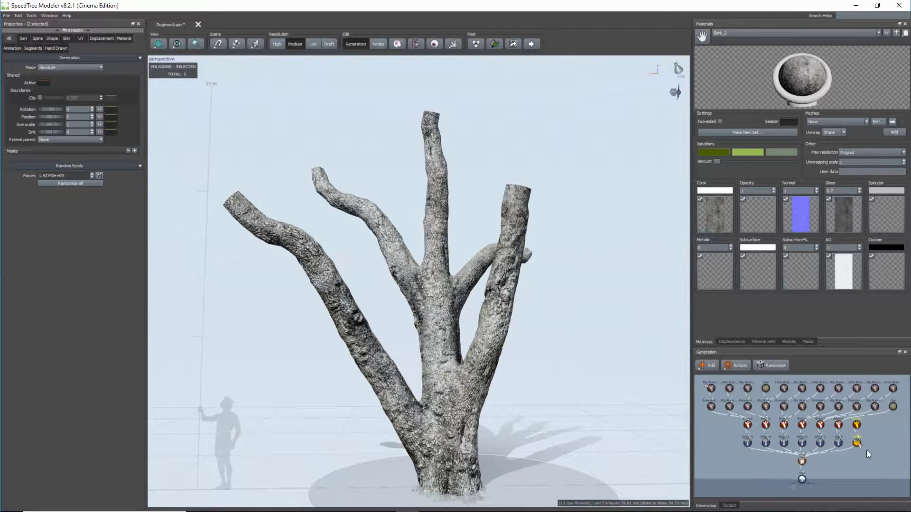
Step: Place eight branches on the surface of the trunk and its main limbs, spread around the tree
scroll(864, 450, up, 3)
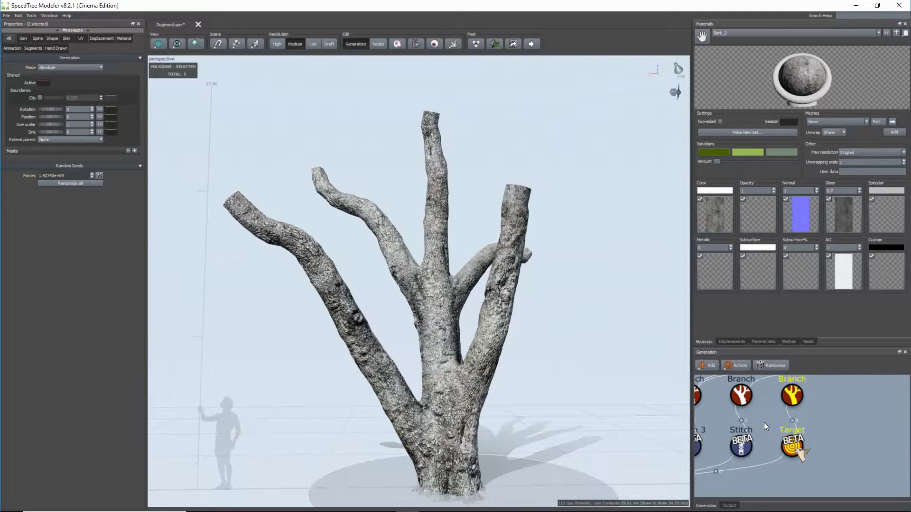
middle_drag(765, 422, 764, 433)
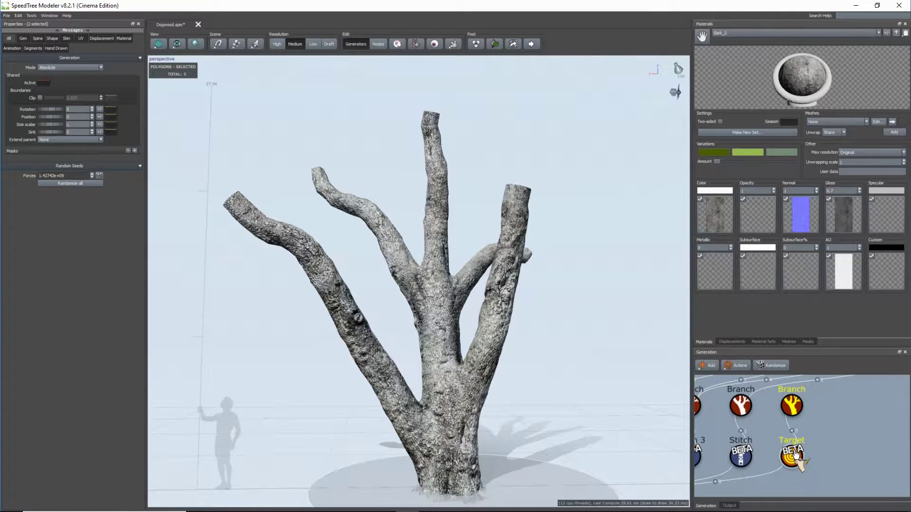
click(437, 317)
drag(438, 317, 577, 351)
drag(494, 366, 341, 343)
drag(437, 370, 404, 291)
click(402, 289)
drag(456, 346, 482, 257)
click(373, 299)
click(444, 262)
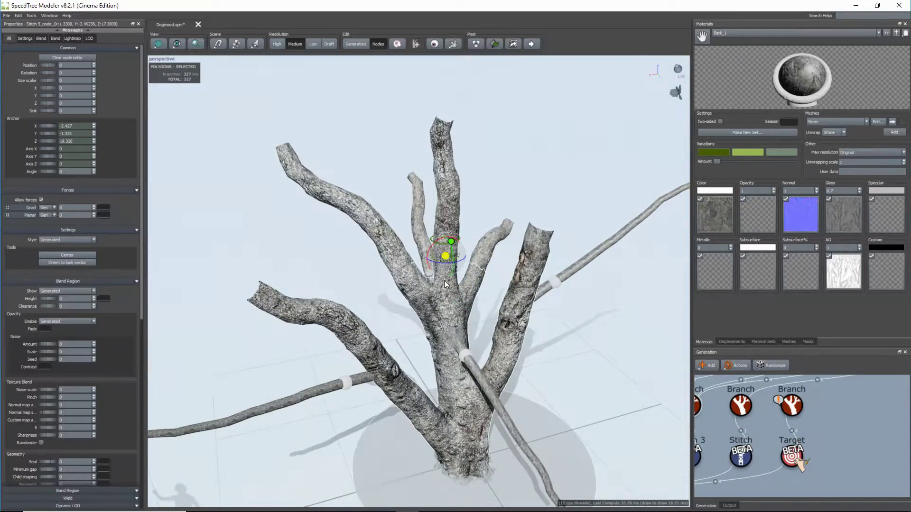
click(445, 282)
drag(498, 306, 636, 309)
click(426, 337)
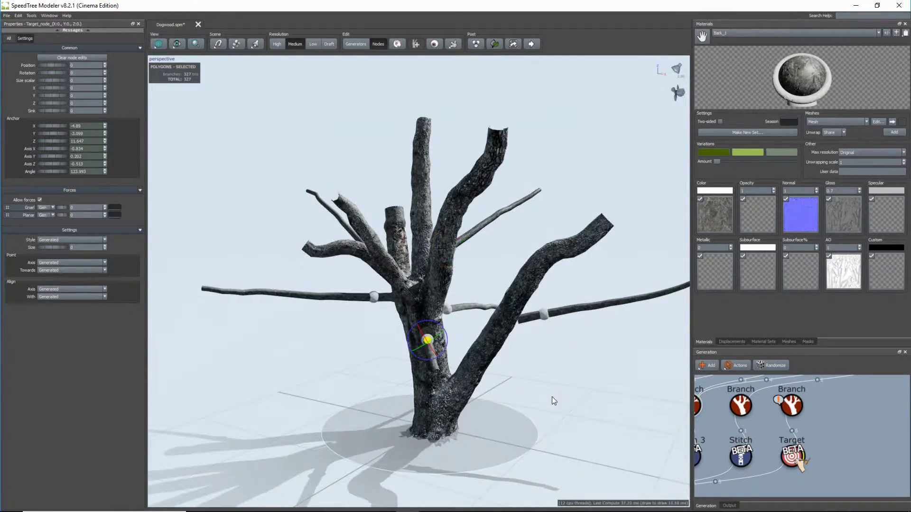
drag(551, 396, 447, 421)
click(339, 338)
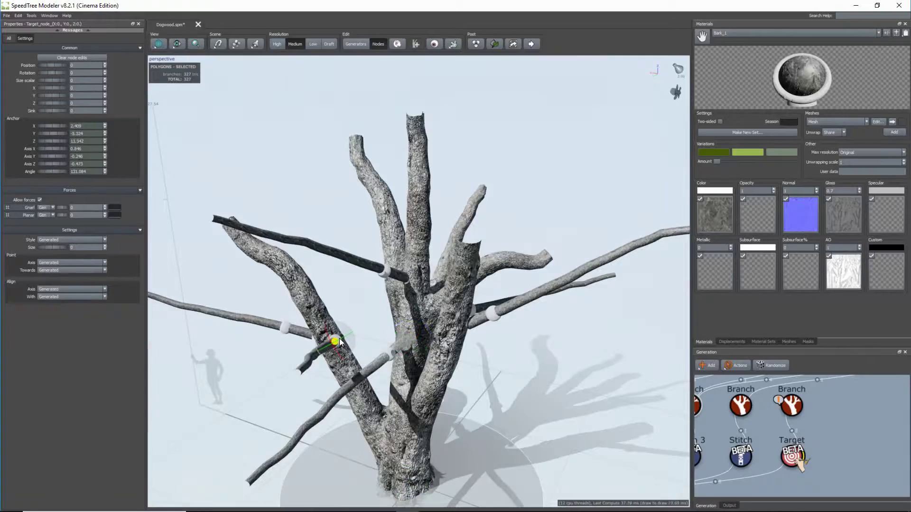
drag(340, 338, 443, 350)
click(512, 304)
drag(579, 349, 585, 377)
scroll(581, 381, down, 5)
click(584, 377)
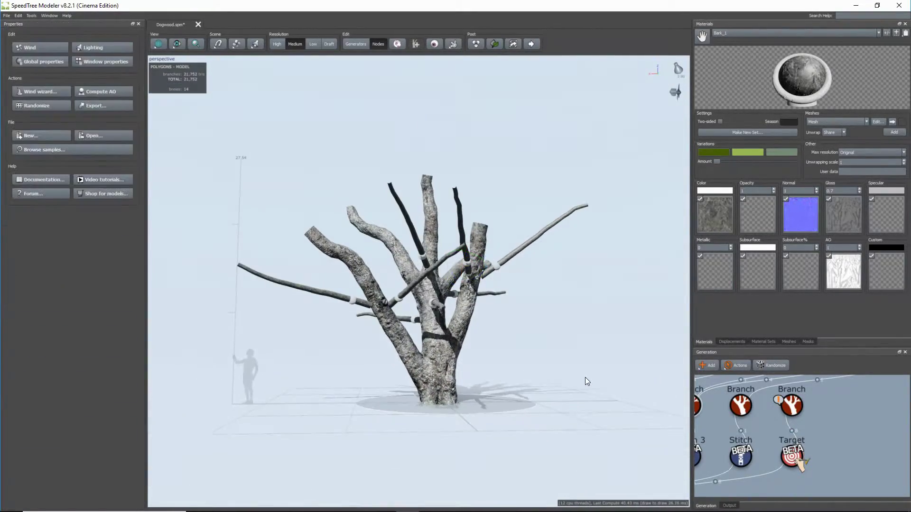
Step: Examine closely how the newly placed branches and their target spheres meet the trunk mesh
scroll(582, 377, up, 7)
click(411, 335)
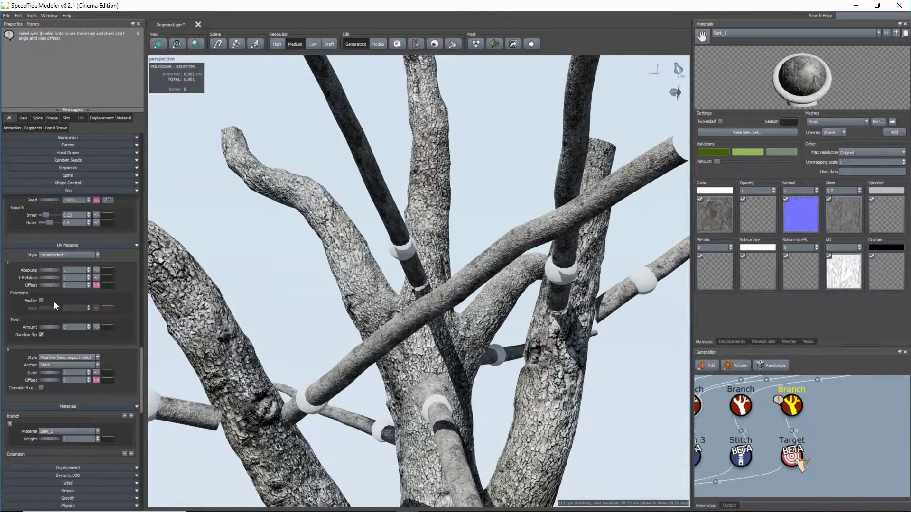
scroll(298, 398, down, 5)
drag(309, 415, 314, 412)
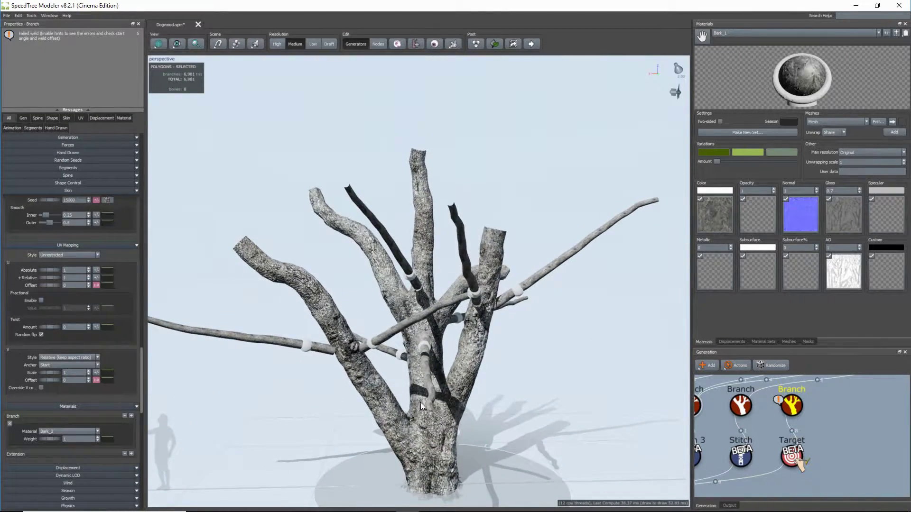
scroll(444, 384, up, 3)
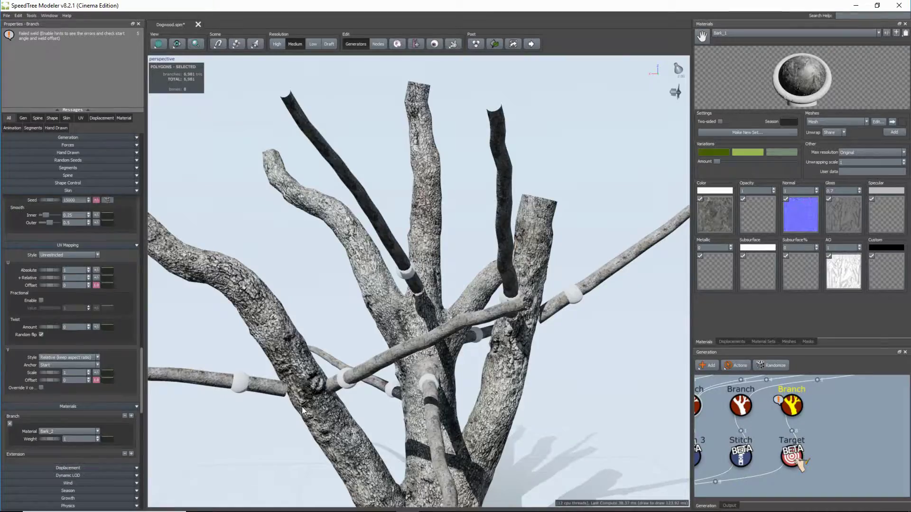
drag(302, 406, 318, 402)
click(388, 377)
mouse_move(388, 376)
mouse_down()
mouse_move(419, 394)
mouse_move(413, 416)
mouse_move(426, 404)
mouse_move(408, 401)
mouse_move(419, 415)
mouse_move(432, 408)
mouse_up()
scroll(417, 411, down, 3)
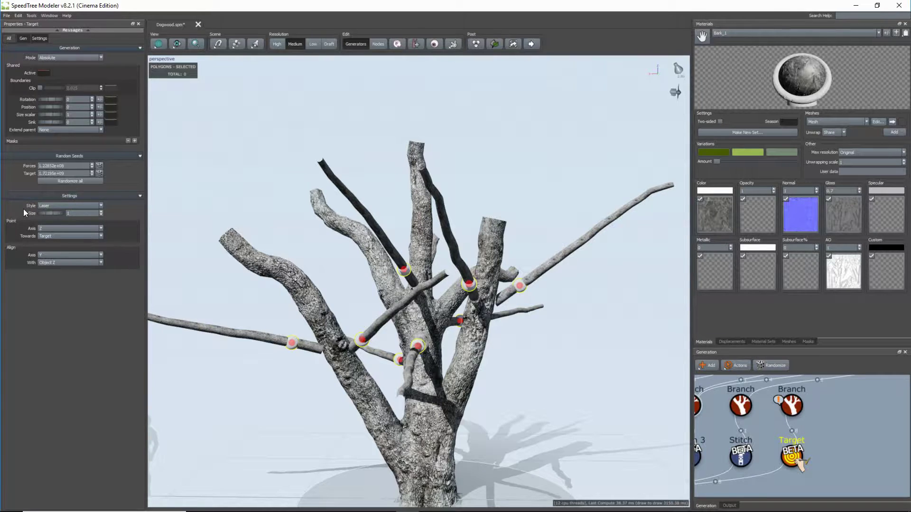
Step: Try the Closest point style on the Target generator and return it to Laser
middle_drag(284, 312, 309, 326)
drag(310, 326, 374, 374)
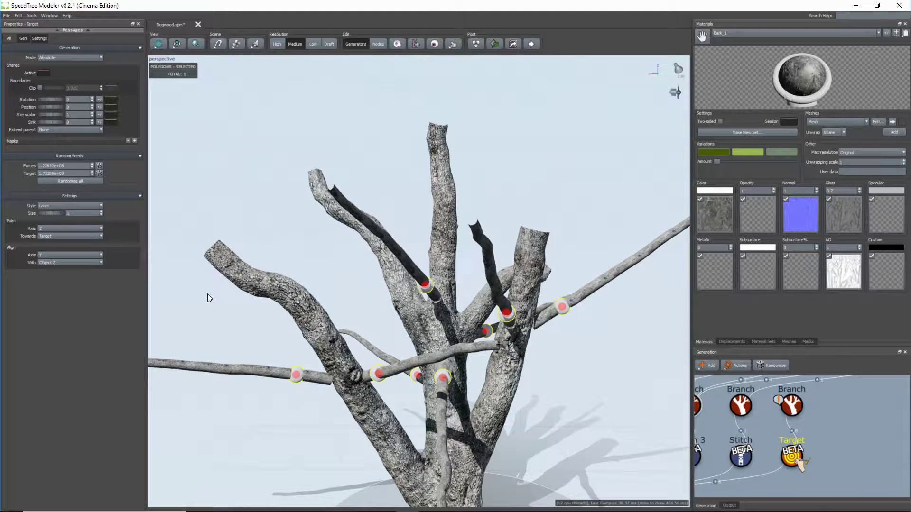
click(79, 207)
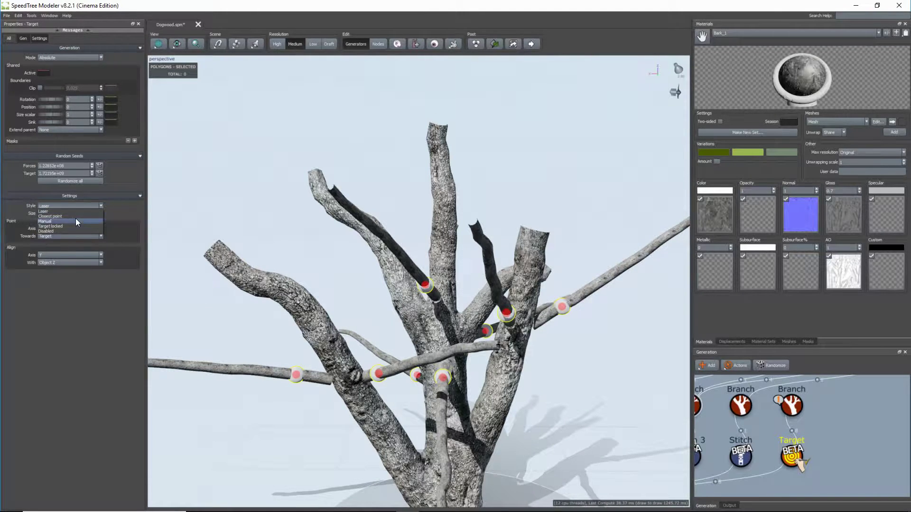
click(75, 216)
drag(258, 270, 311, 272)
right_drag(311, 272, 385, 375)
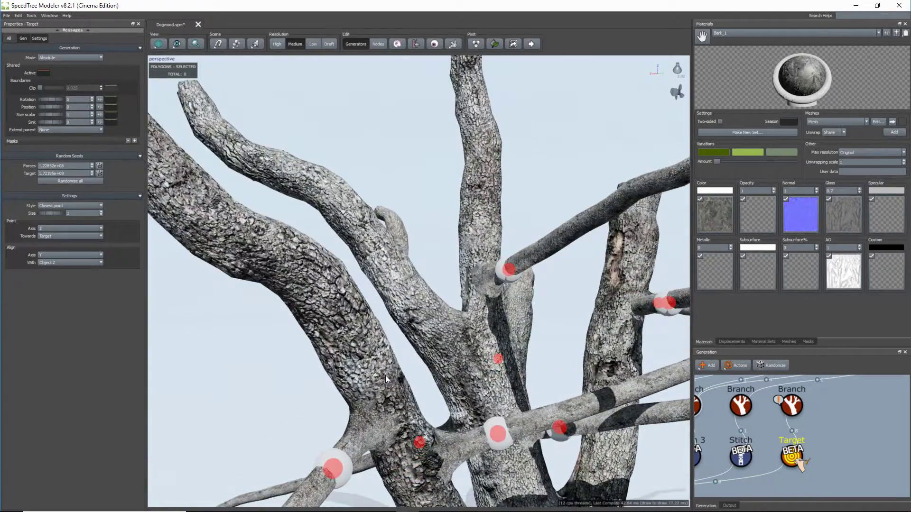
drag(385, 375, 332, 399)
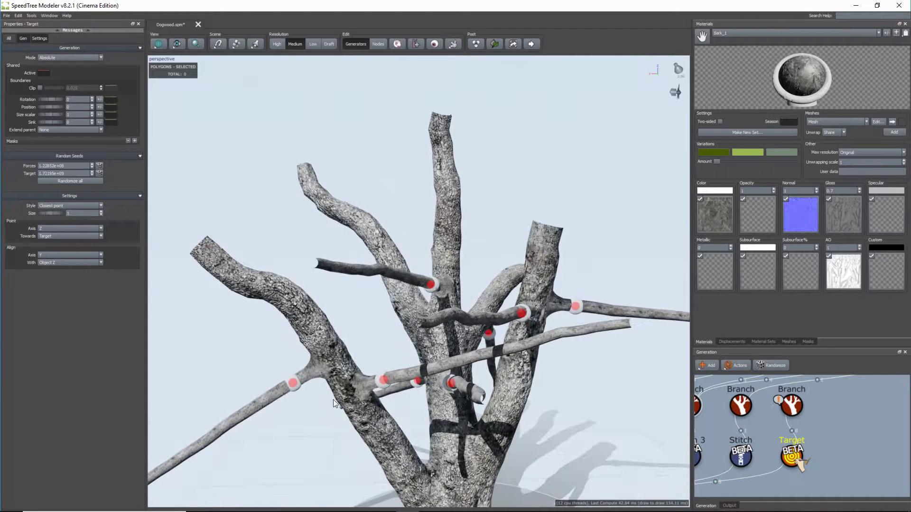
click(73, 205)
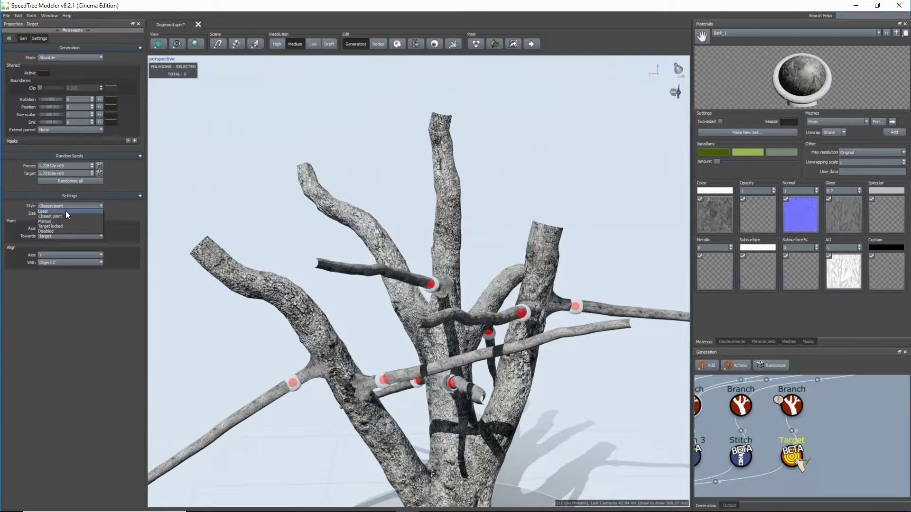
click(48, 211)
Step: Review the laser-targeted branches on the tree and inspect the trunk mesh asset and its pivot axes
scroll(400, 395, down, 5)
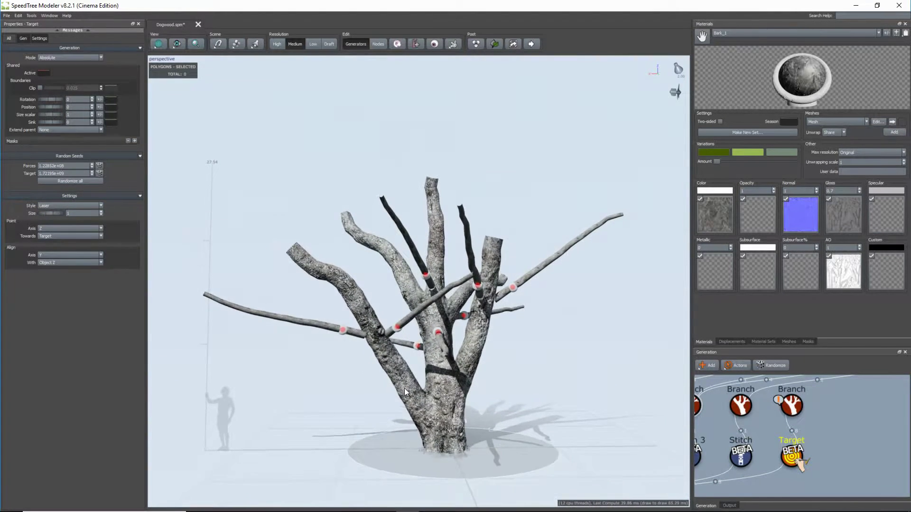
scroll(404, 388, up, 5)
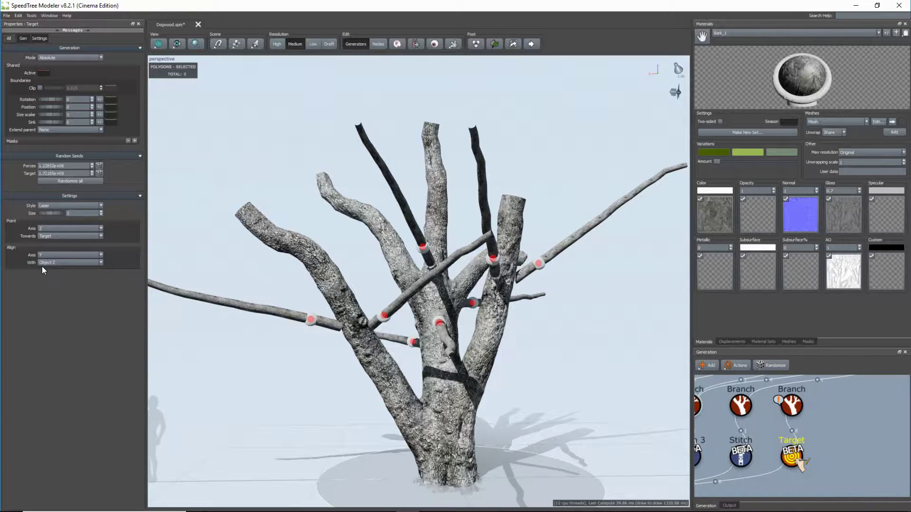
mouse_move(325, 331)
mouse_down()
mouse_move(339, 339)
mouse_move(324, 336)
mouse_up()
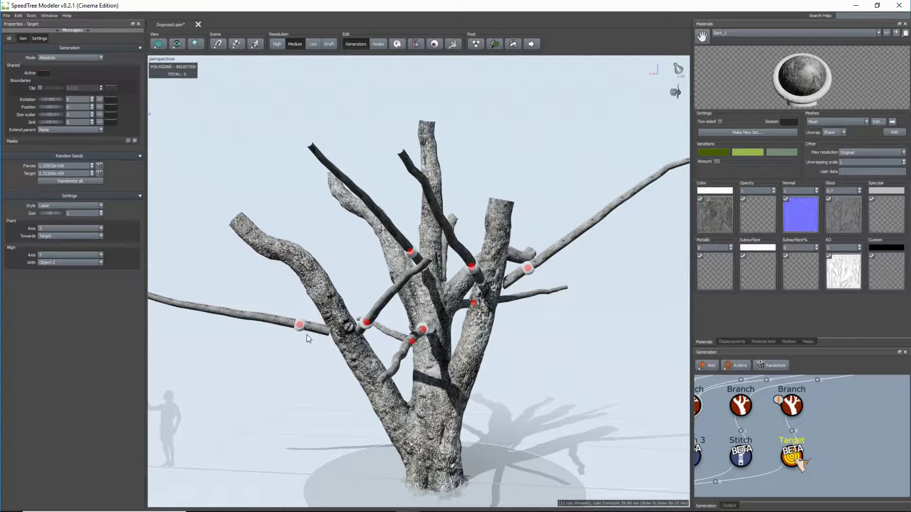
click(788, 342)
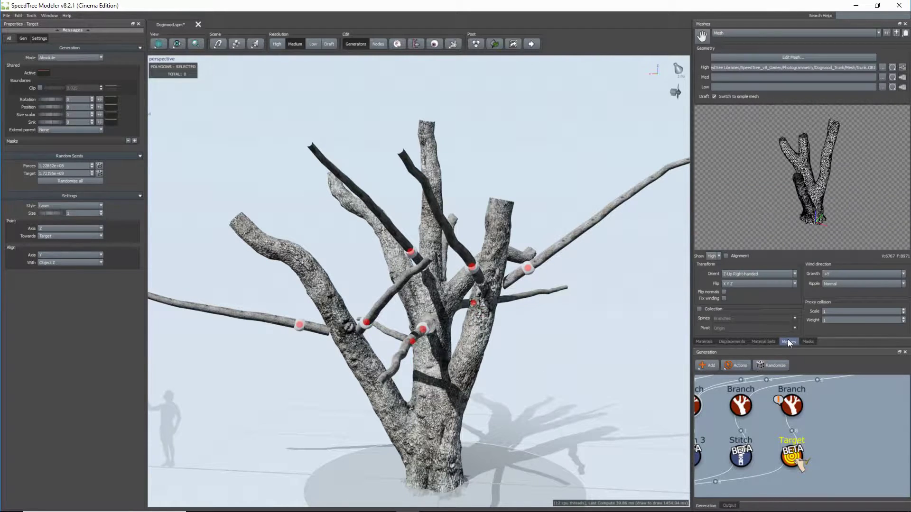
drag(861, 201, 818, 211)
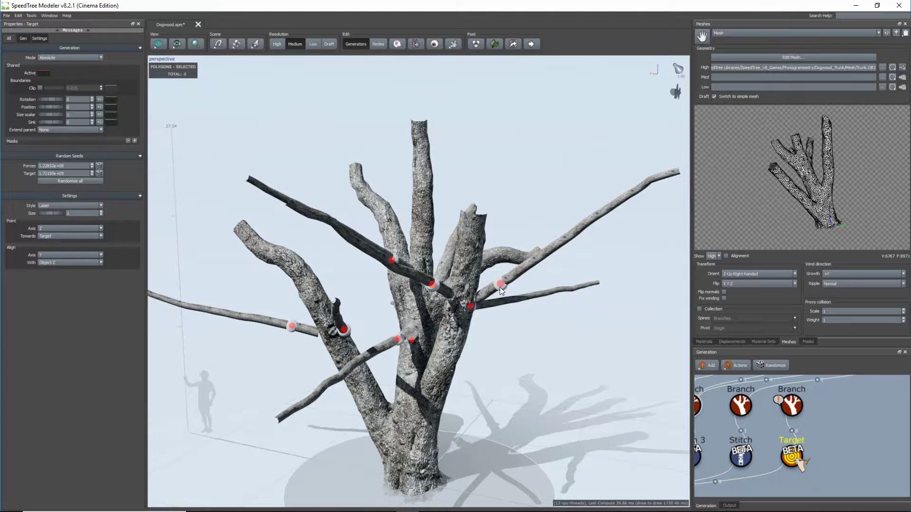
Step: Set the start angle of the placed branches to 0.675 in their spine orientation
click(409, 278)
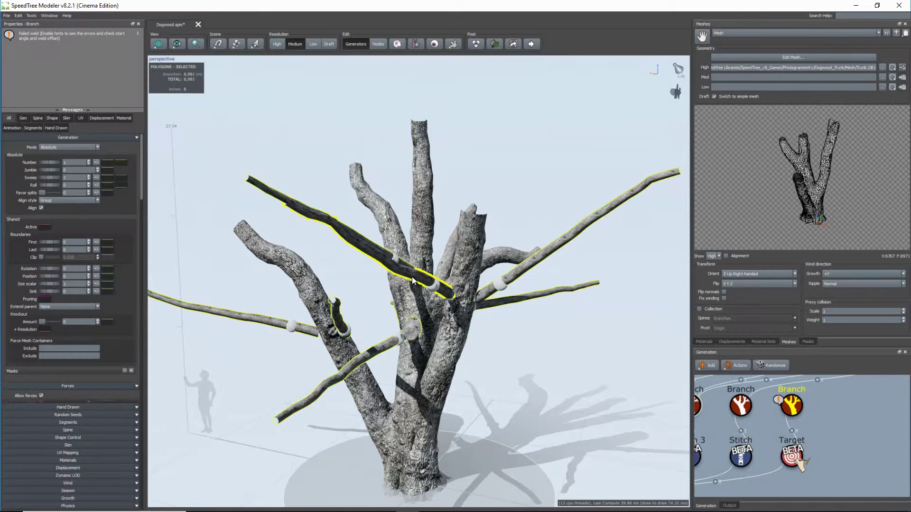
click(86, 427)
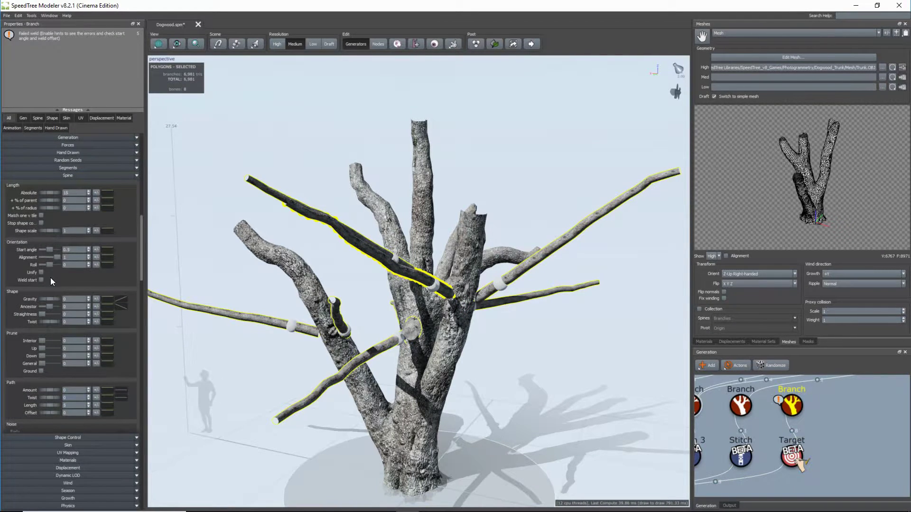
drag(54, 250, 54, 249)
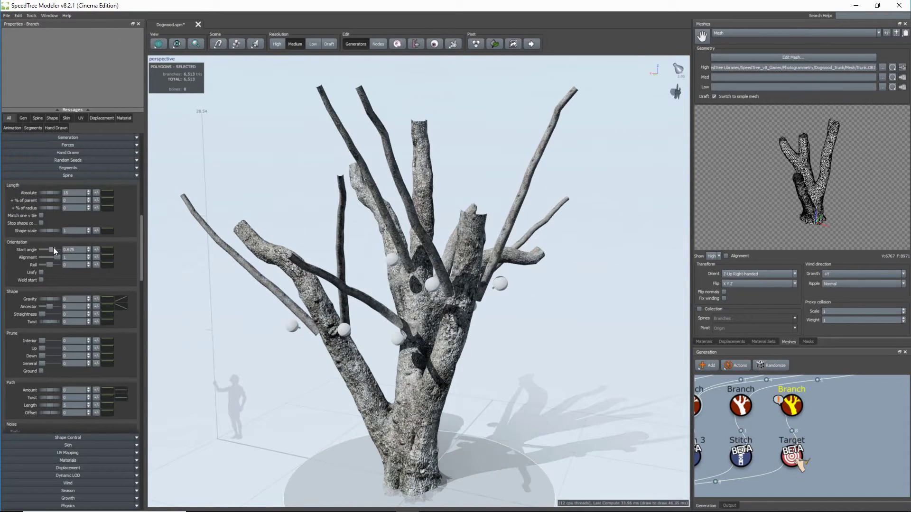
scroll(299, 308, up, 2)
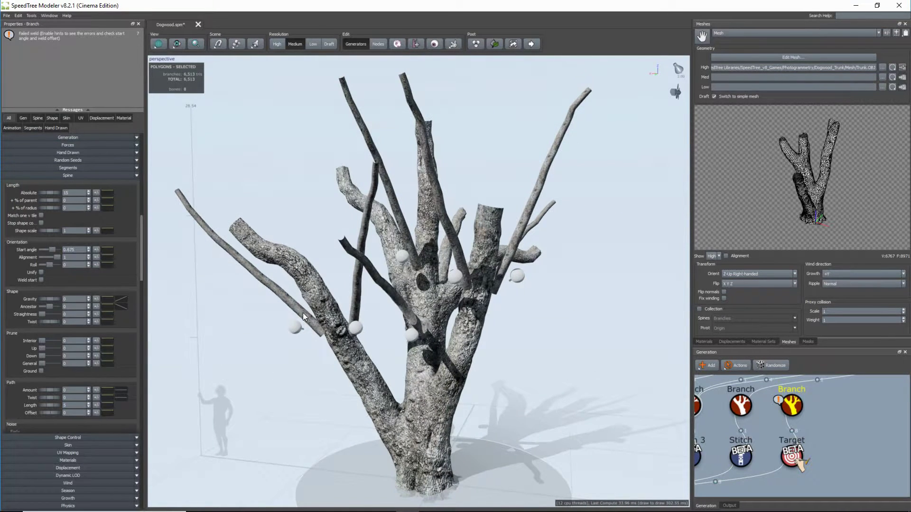
Step: Change the Target generator's alignment axis to reorient the branches and reselect the Branch generator
click(799, 466)
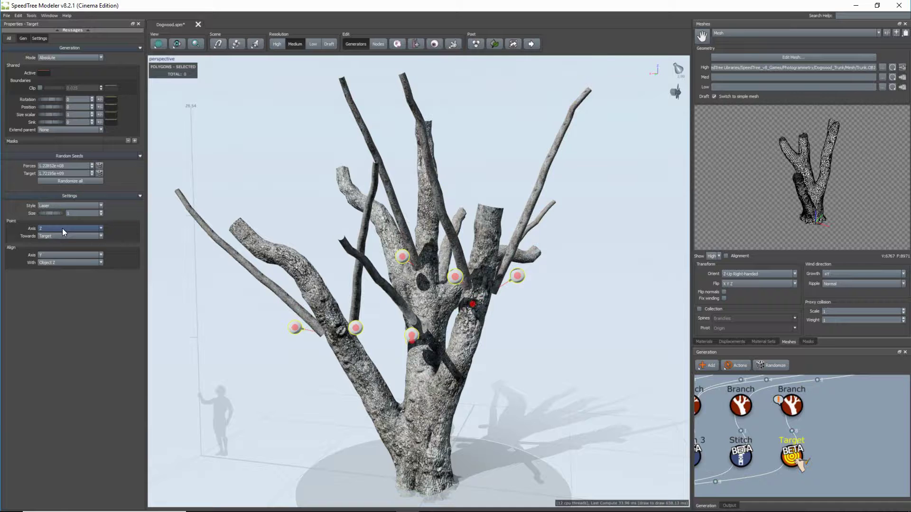
click(46, 255)
click(45, 260)
click(234, 312)
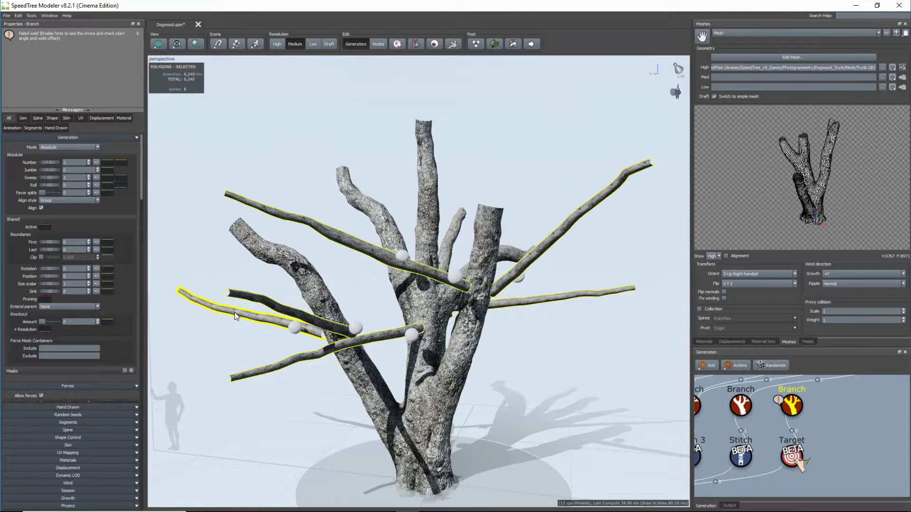
Step: Set the start angle of the placed branches to 0.5 in their spine orientation
scroll(71, 309, down, 3)
drag(50, 248, 48, 251)
text(.)
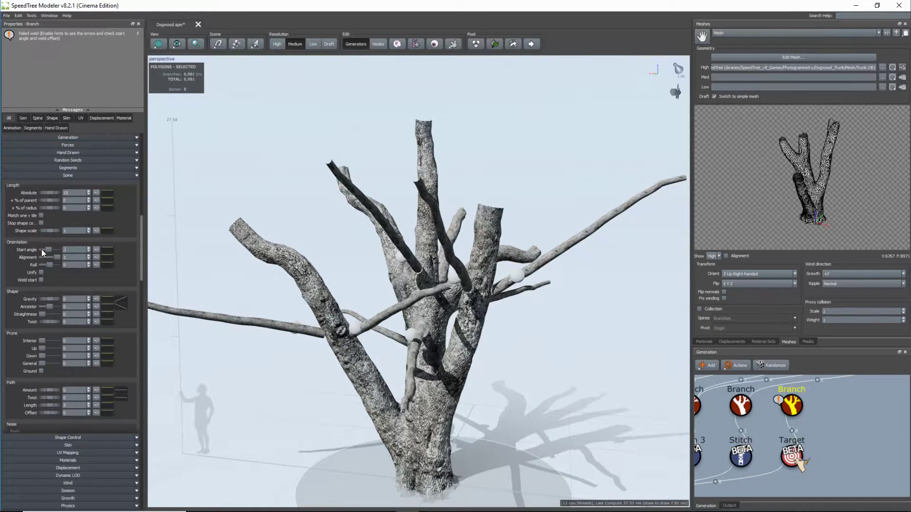
text(5)
key(Return)
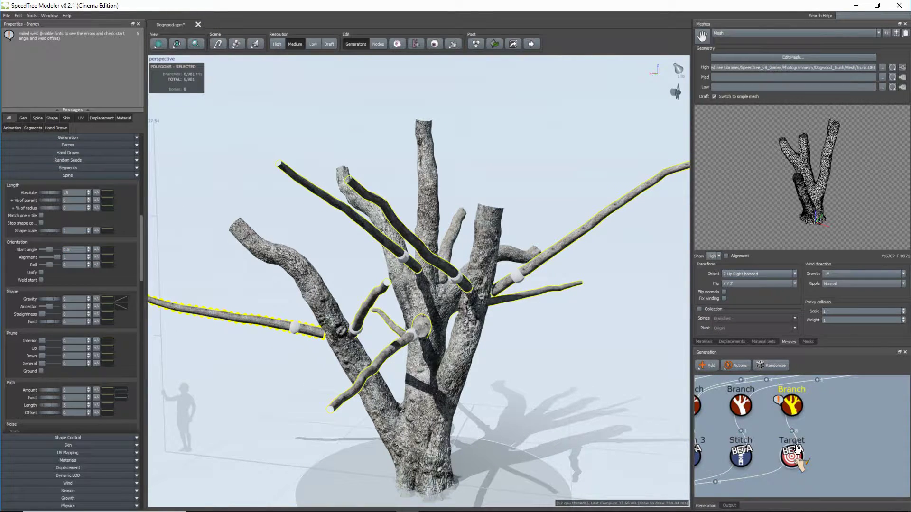
Step: Set the Target generator's alignment axis to Y
click(797, 449)
click(55, 255)
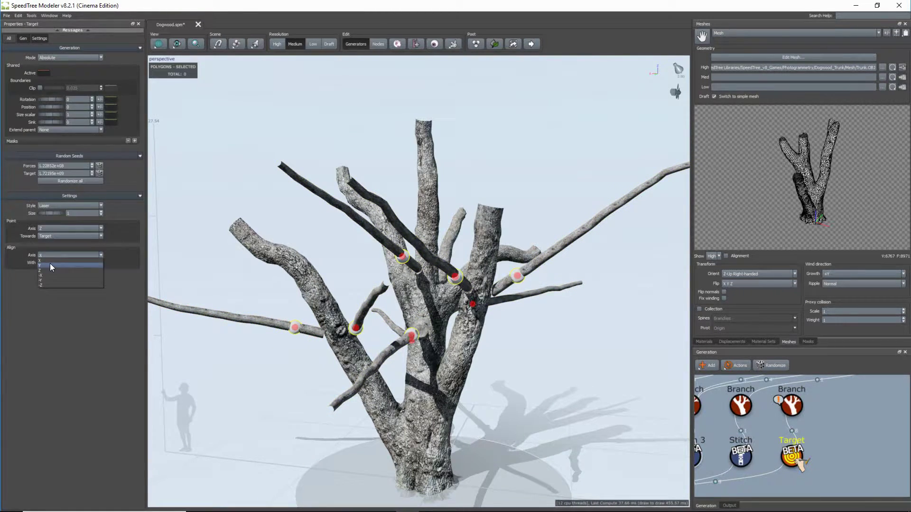
click(50, 265)
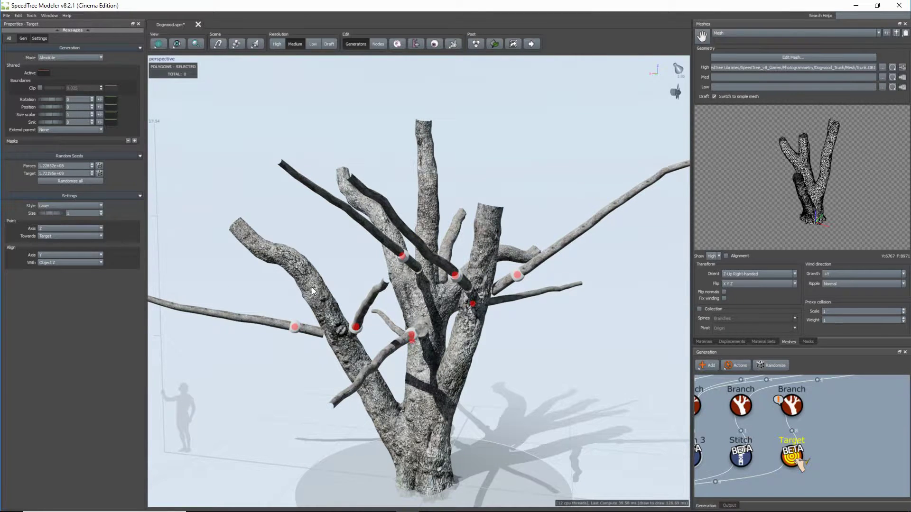
drag(320, 349, 295, 323)
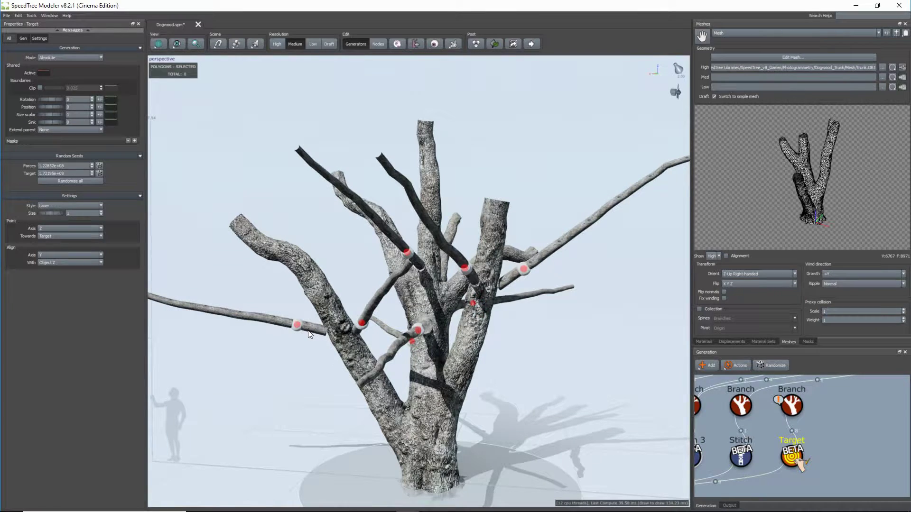
Step: Show the welding options in the placed branches' skin settings and inspect where the branches join the trunk
click(308, 335)
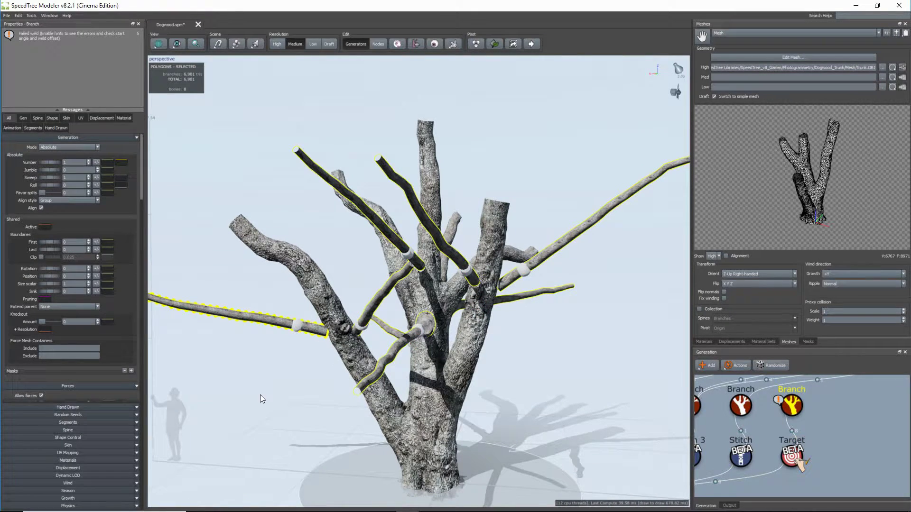
click(76, 445)
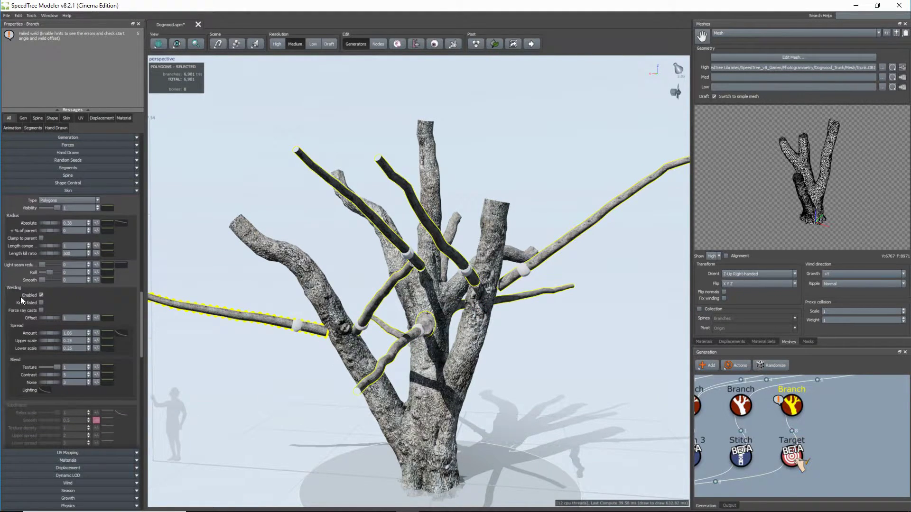
click(41, 295)
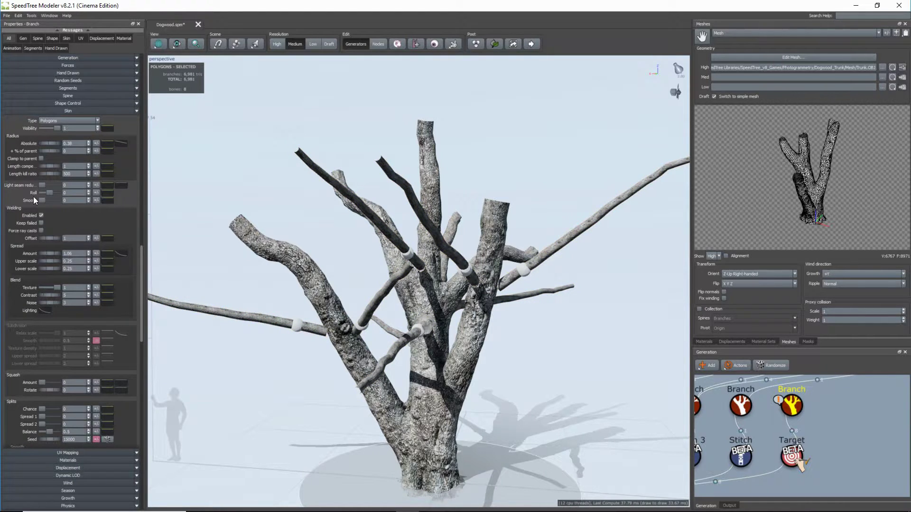
drag(274, 284, 297, 315)
drag(469, 315, 340, 335)
scroll(352, 352, up, 5)
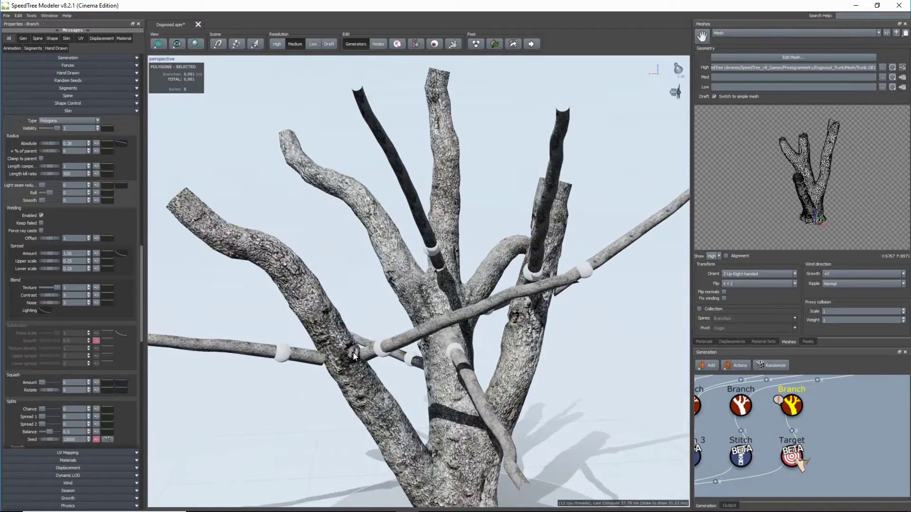
drag(278, 396, 155, 226)
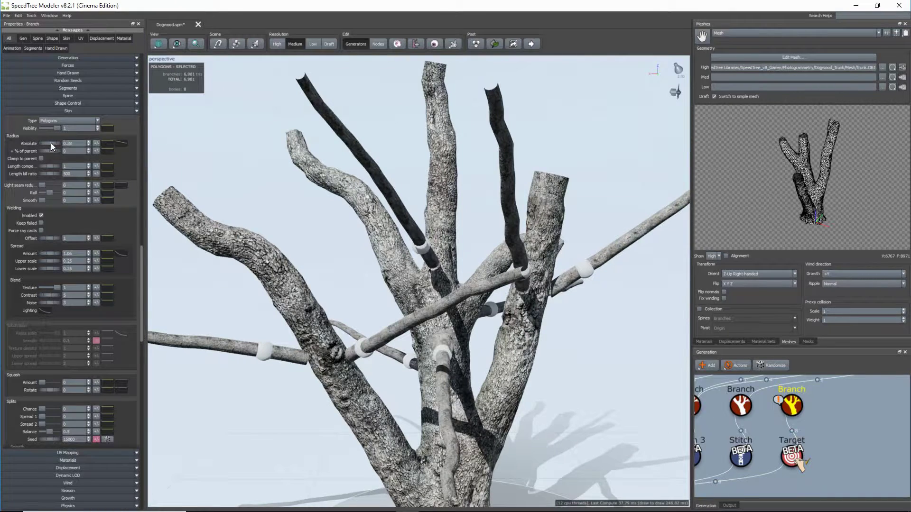
Step: Set the placed branches' absolute radius to 0.3 and their weld spread amount to 0.29
drag(50, 143, 46, 144)
drag(54, 254, 24, 255)
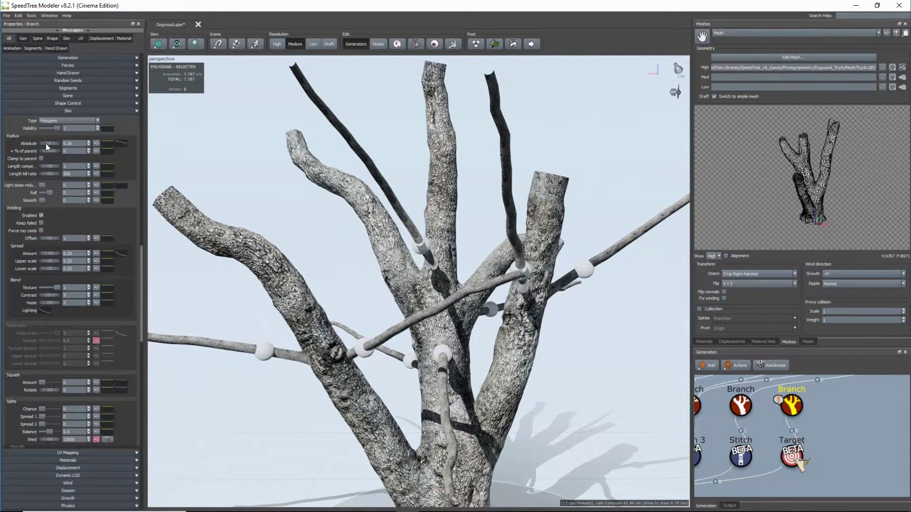
drag(46, 144, 48, 143)
Step: Examine the welded branch joints and their bark texture blending on the trunk up close
scroll(356, 347, down, 3)
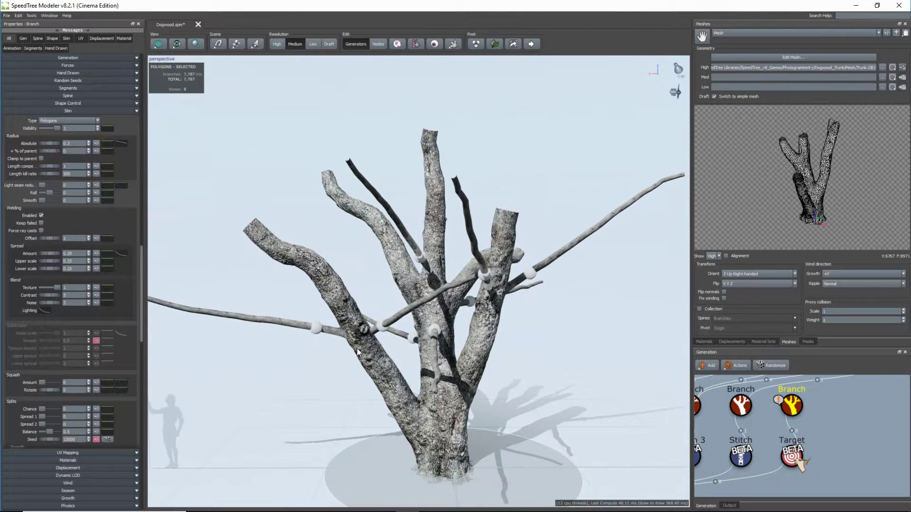
drag(357, 348, 368, 348)
drag(383, 309, 388, 309)
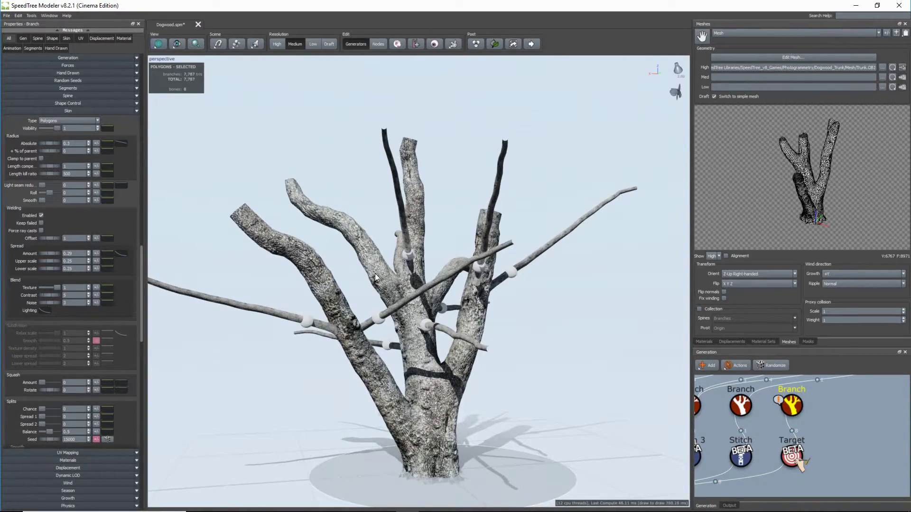
scroll(375, 273, up, 10)
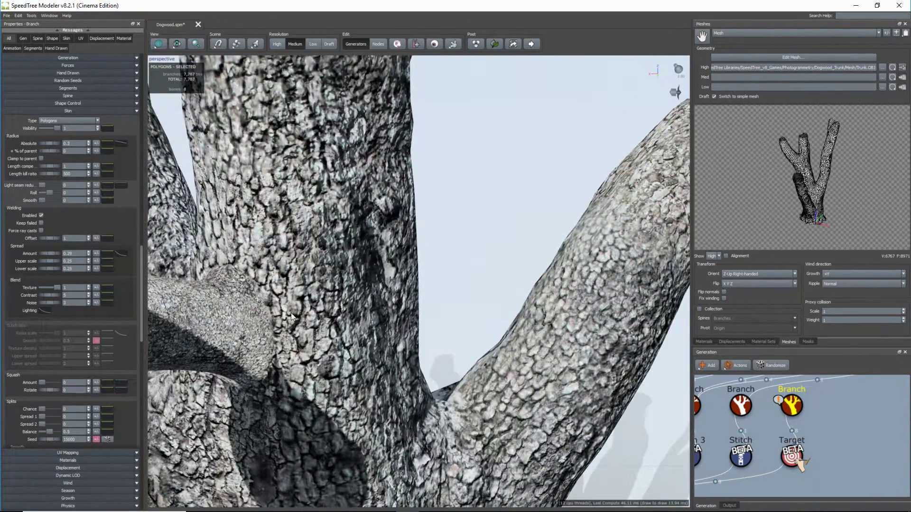
drag(292, 317, 304, 282)
drag(364, 291, 314, 292)
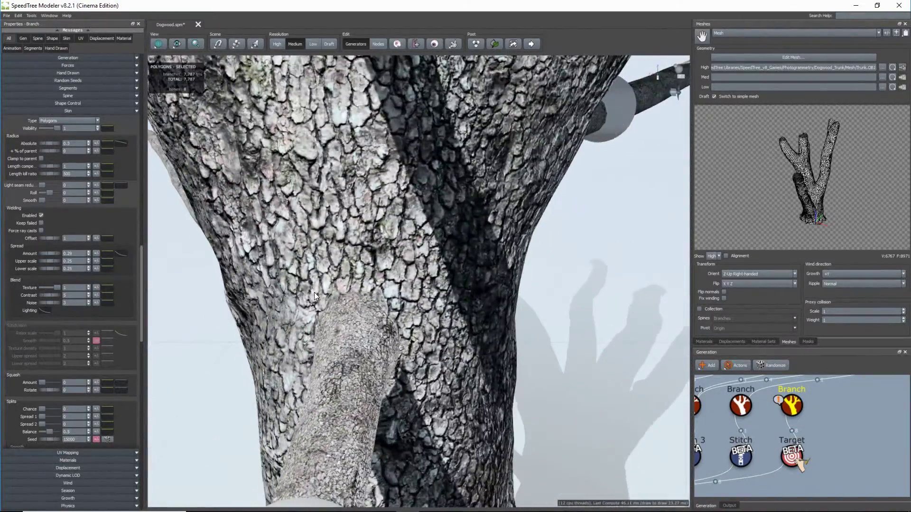
scroll(314, 292, down, 8)
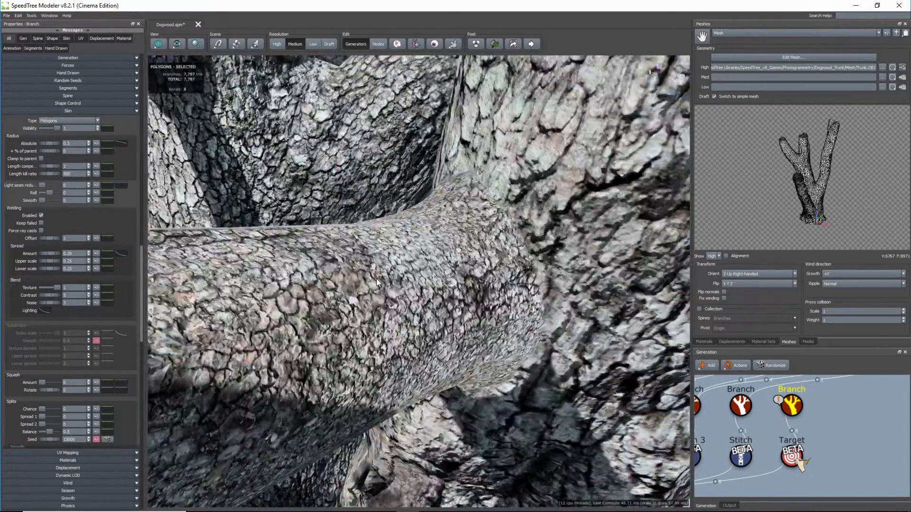
drag(377, 279, 591, 279)
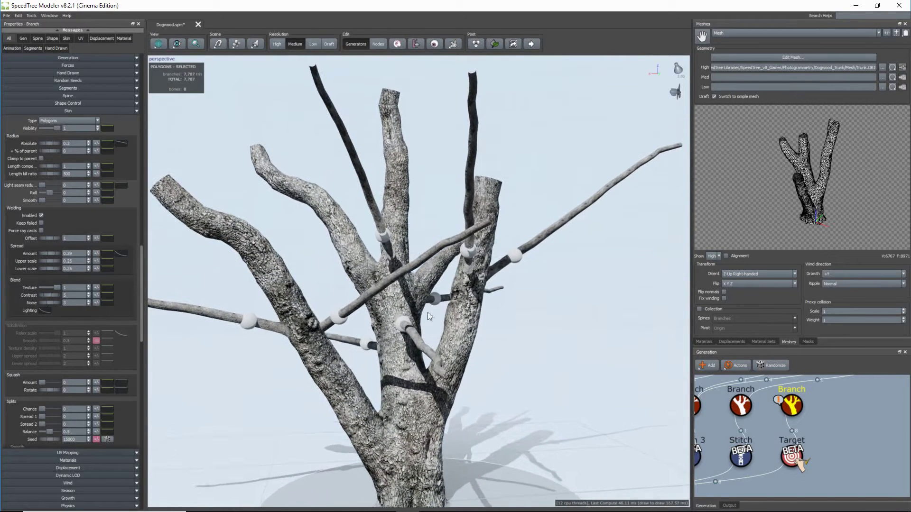
Step: Display the tree in Texcoord Seams shading and inspect the trunk's texture seams around the branch joints
click(157, 48)
mouse_move(213, 142)
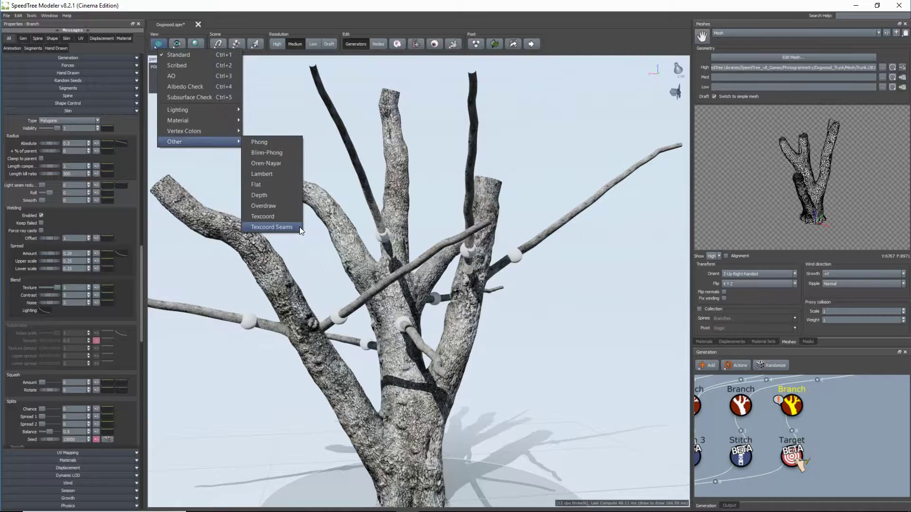
click(299, 227)
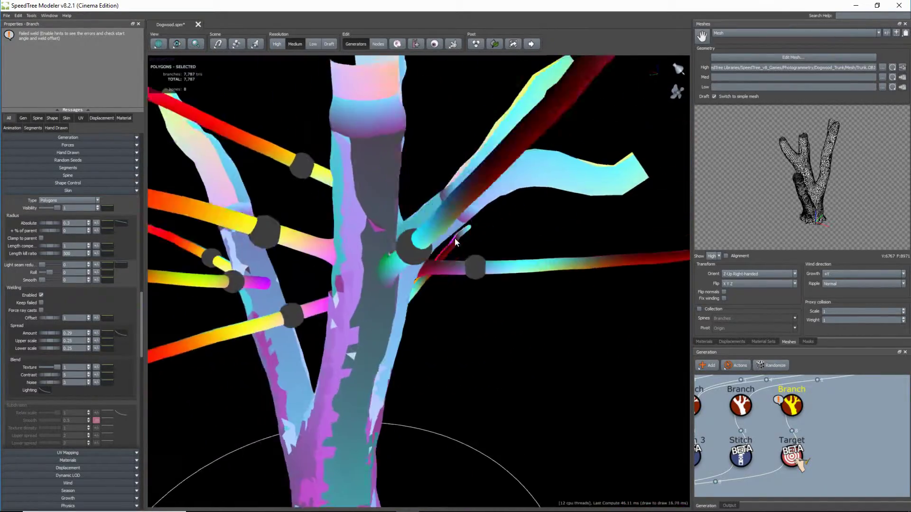
drag(455, 238, 472, 335)
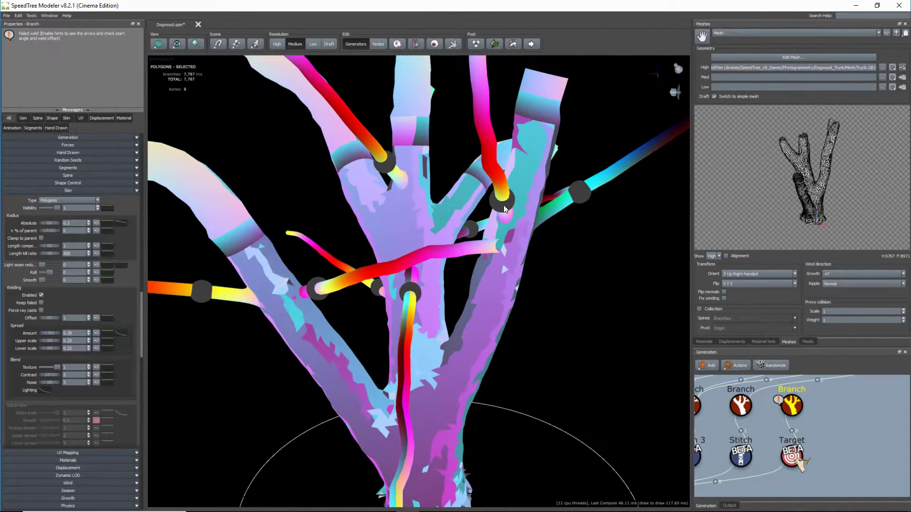
Step: Switch to node editing and nudge the target node on the upright outer limb away from the texture seam
click(500, 209)
key(space)
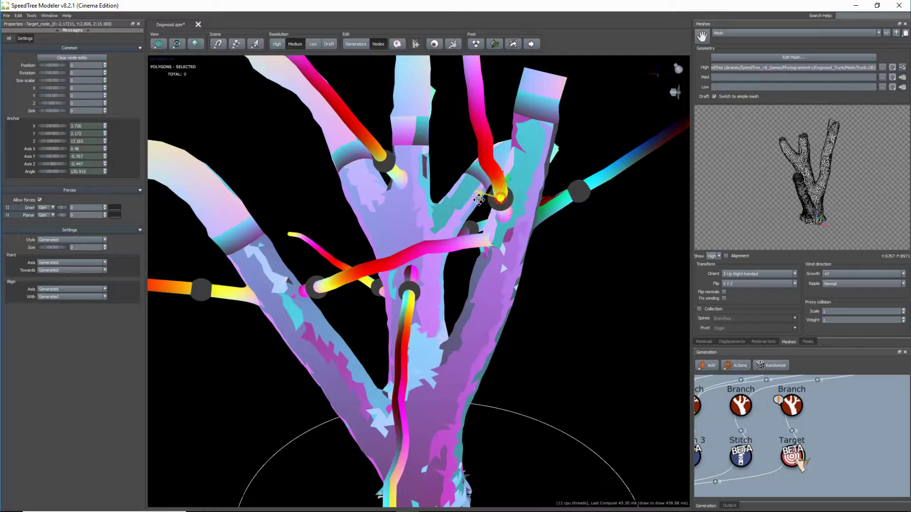
drag(479, 191, 484, 193)
drag(389, 237, 497, 268)
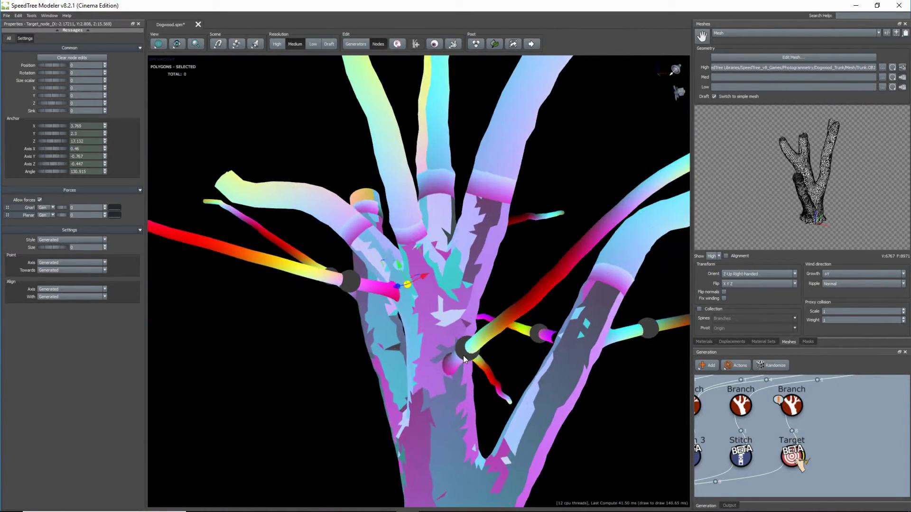
Step: Move the target node on the central trunk limb lower to reposition its branch clear of the seams
click(463, 353)
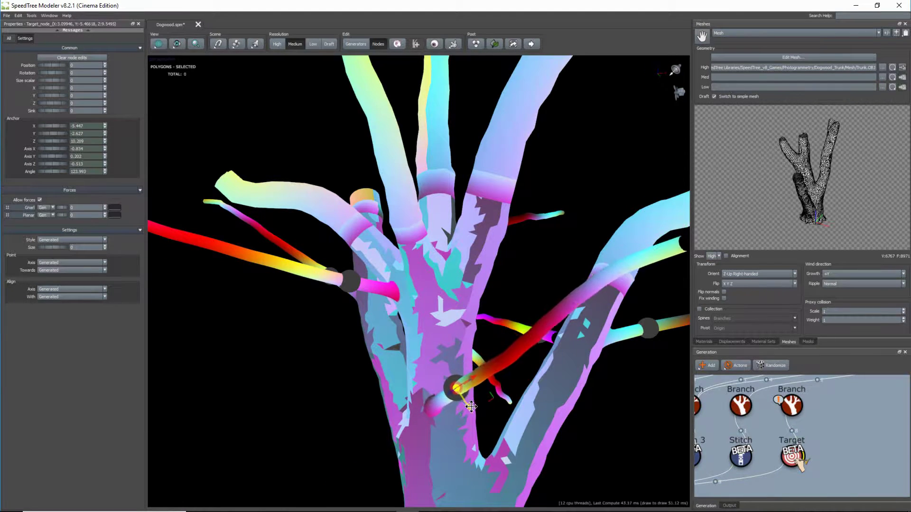
drag(440, 403, 294, 349)
scroll(371, 342, down, 5)
Step: Return the viewport to Standard shading and clear the node selection
drag(371, 342, 150, 85)
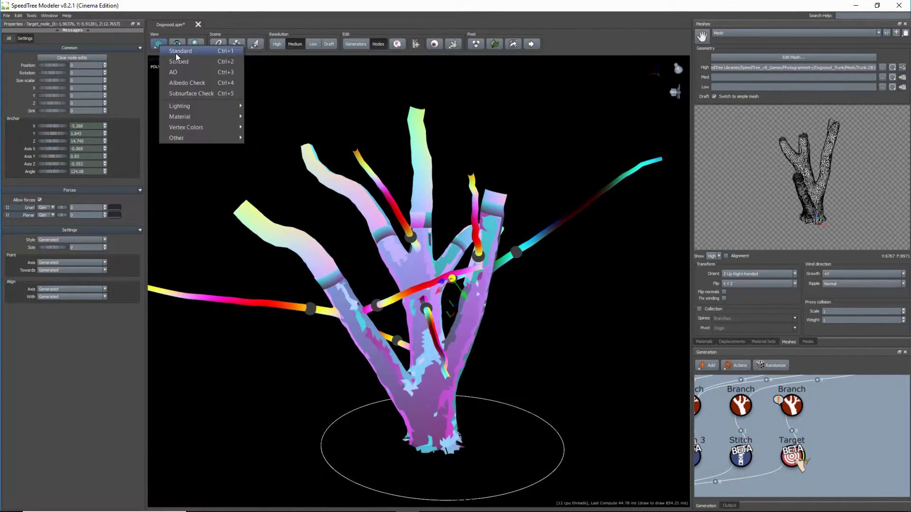
click(175, 53)
scroll(300, 260, up, 8)
click(332, 268)
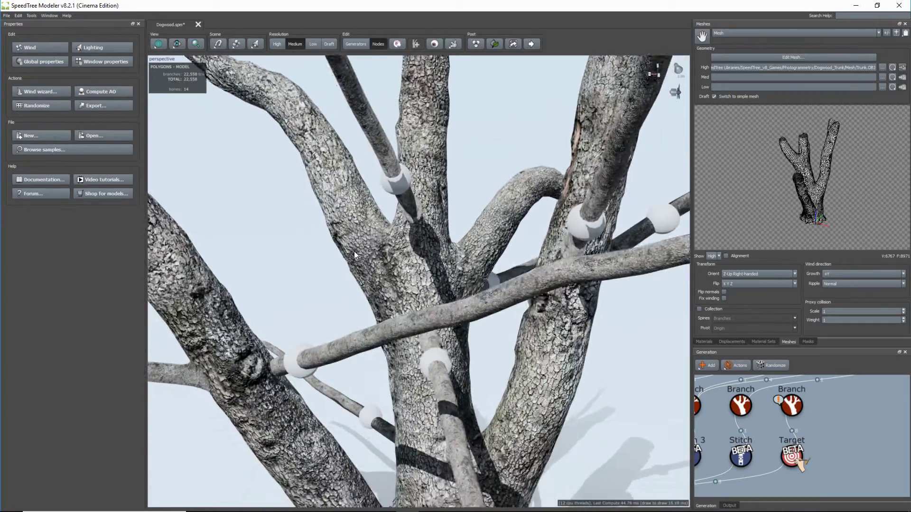
drag(354, 252, 311, 258)
Step: Move the target node beside the thick leaning limb's knot closer to the bark and return to generator editing
click(289, 330)
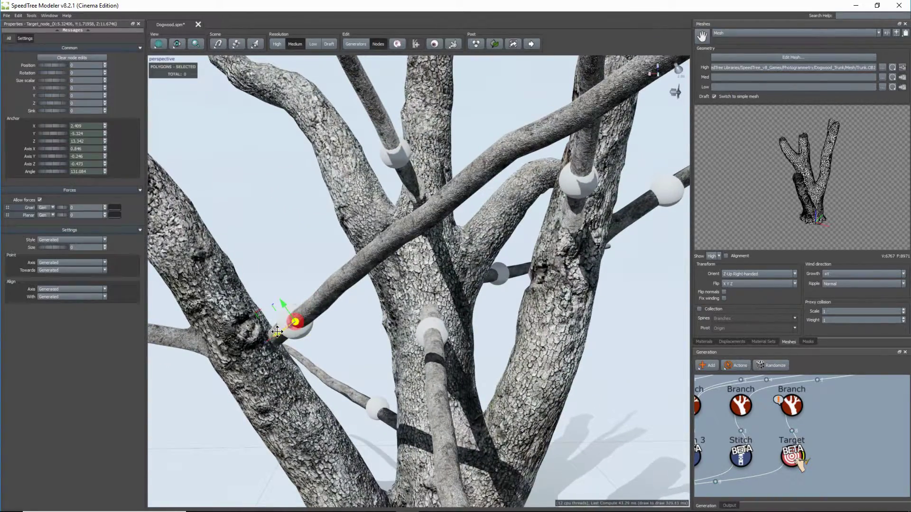
drag(277, 332, 269, 336)
scroll(362, 349, down, 5)
drag(363, 349, 344, 318)
scroll(344, 318, up, 3)
click(362, 44)
drag(285, 208, 275, 162)
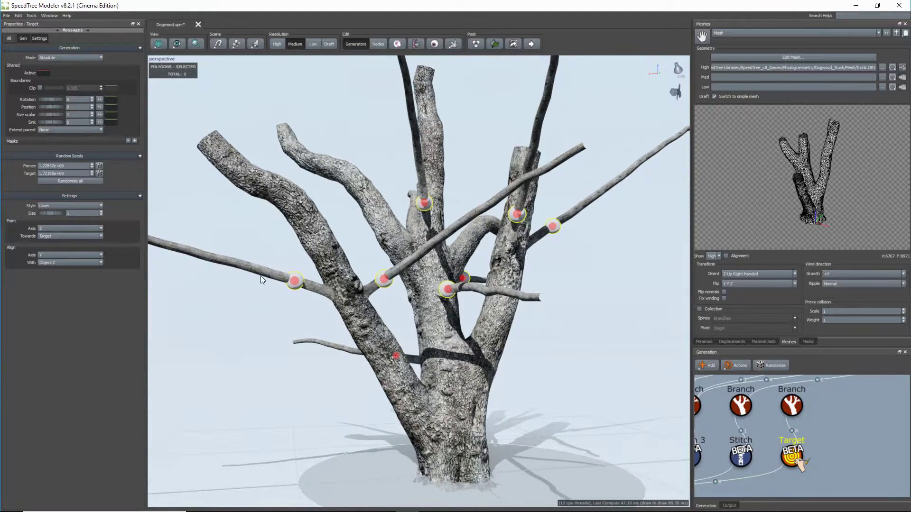
Step: Adjust the placed branches' spine and add Big Branches with Little Branches growing on them
click(237, 261)
click(95, 429)
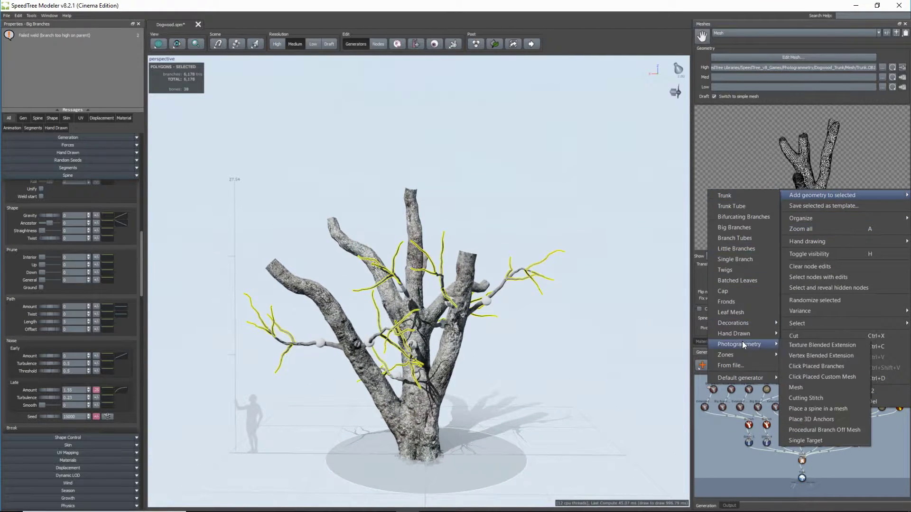
click(742, 340)
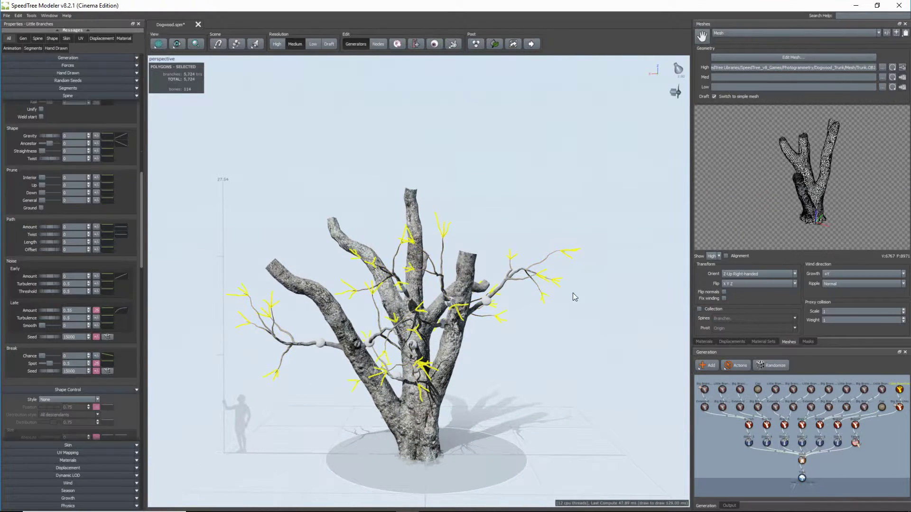
Step: Arrange the Little Branches in the Alternating phyllotaxy style and set their gravity to 0.1
click(69, 91)
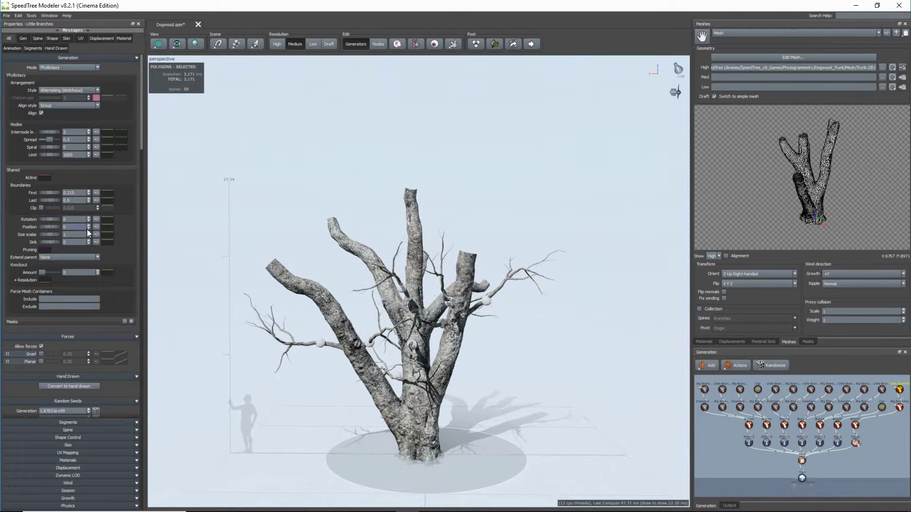
click(69, 257)
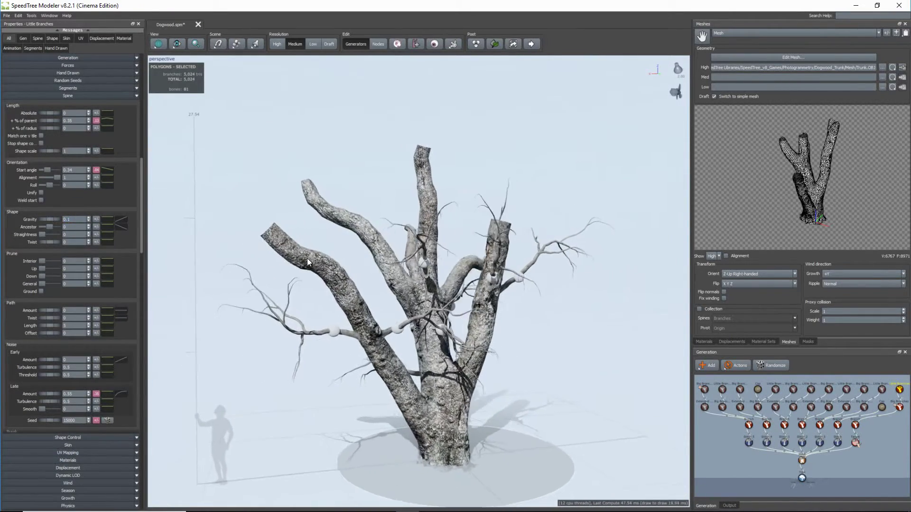
drag(308, 262, 357, 255)
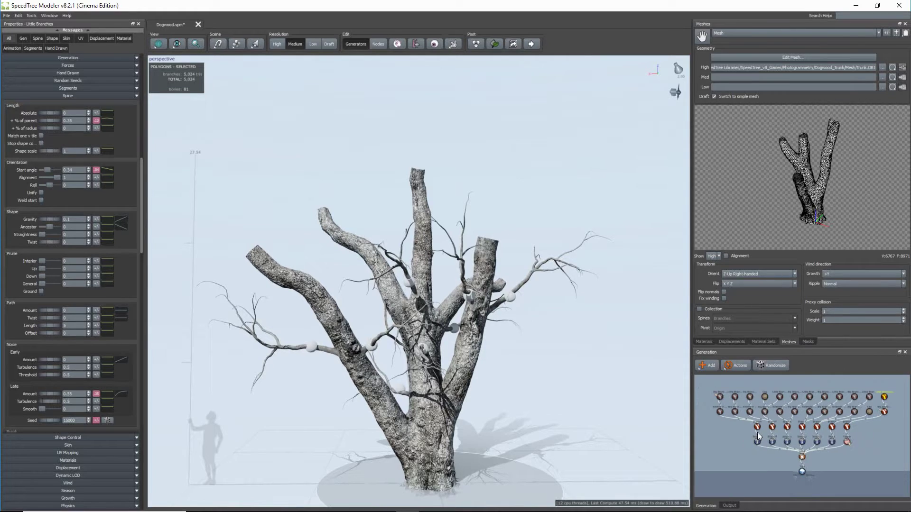
Step: Reveal both rows of hidden branch generators and review the complete dogwood tree
drag(858, 418, 863, 416)
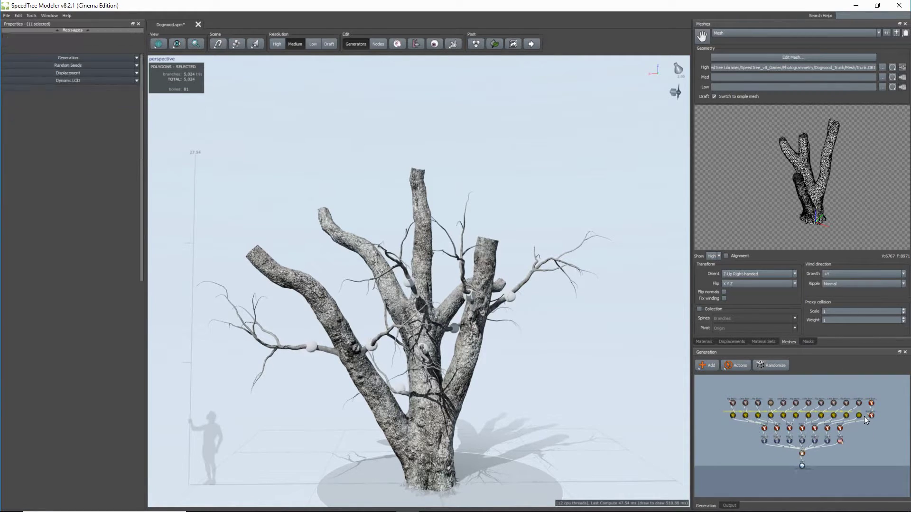
key(h)
drag(726, 397, 876, 408)
scroll(530, 371, down, 4)
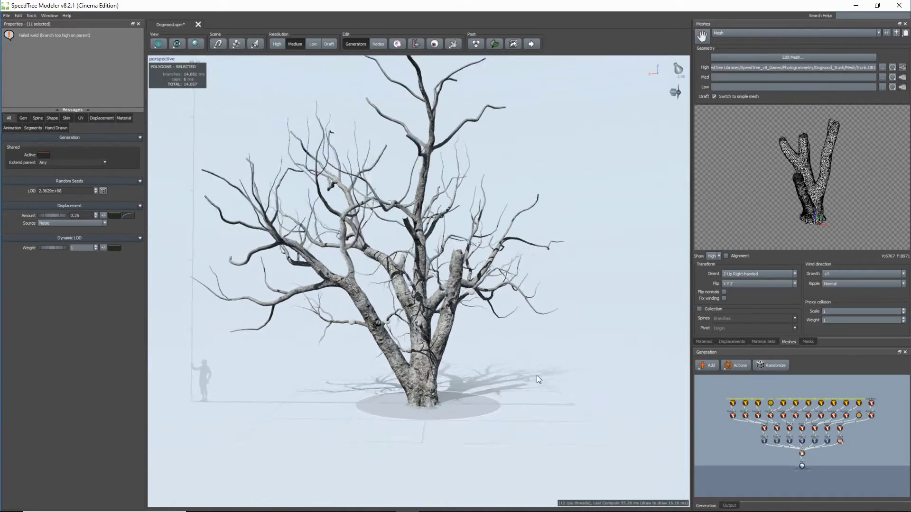
mouse_move(537, 375)
mouse_down()
mouse_move(496, 373)
mouse_move(544, 388)
mouse_move(535, 377)
mouse_move(545, 362)
mouse_up()
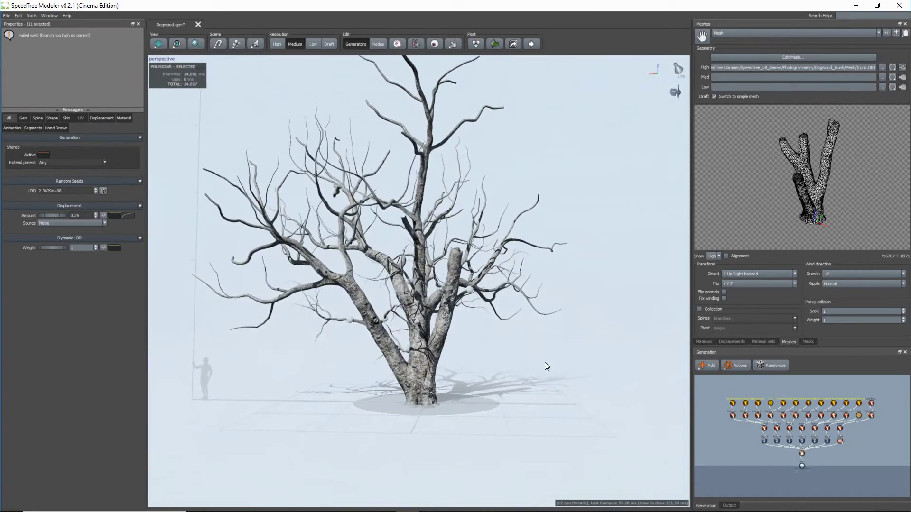
middle_drag(545, 363, 547, 380)
drag(548, 377, 553, 375)
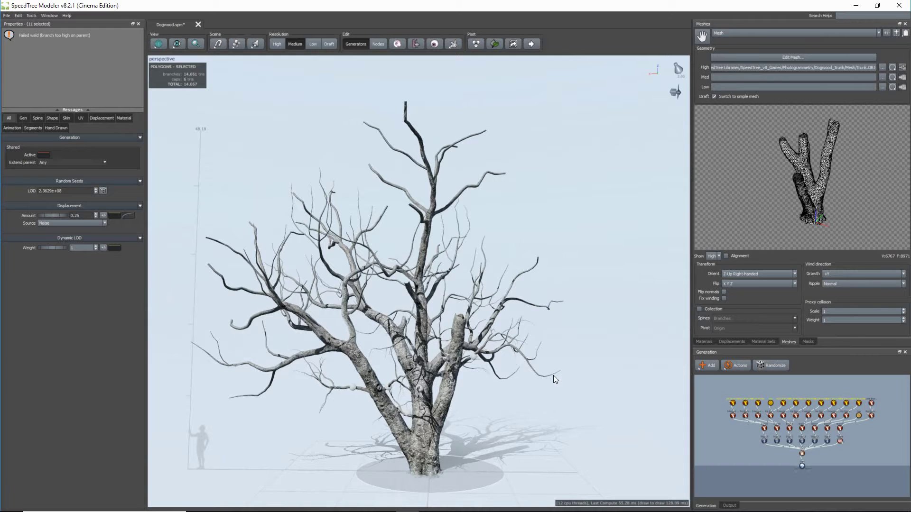